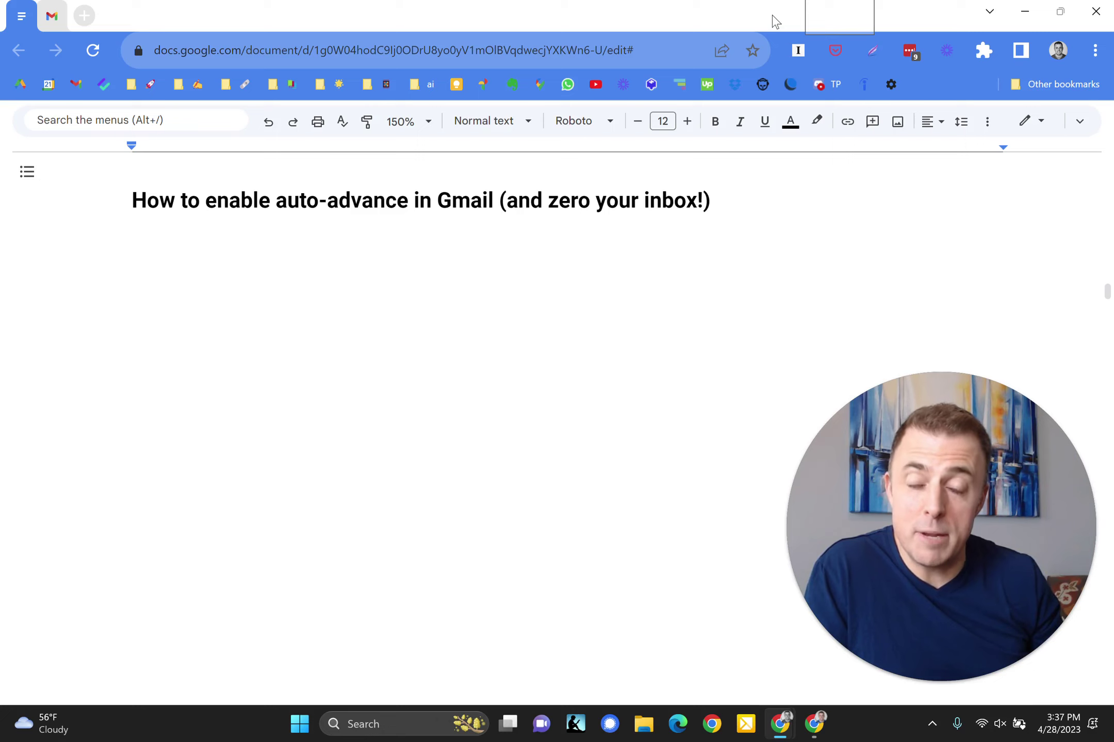
# Restore the Gmail Auto-Advance intro question and its three bullets (right spot, how to enable, linked videos).
pyautogui.hotkey('ctrl', 'z')
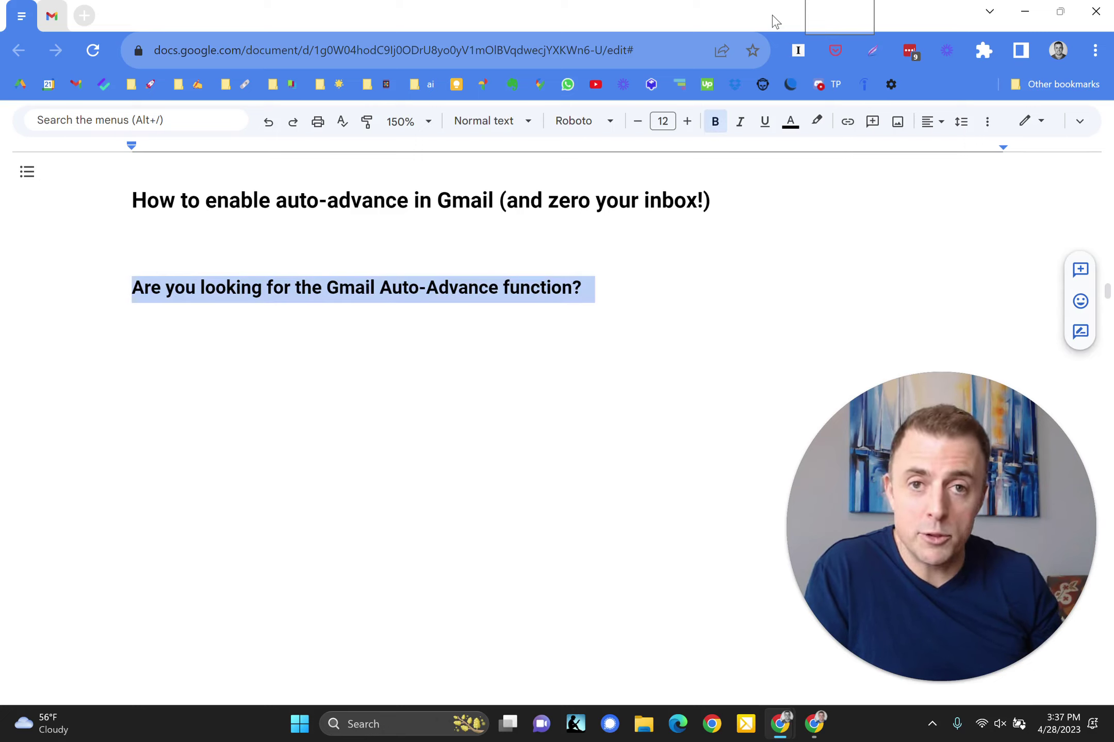
pyautogui.hotkey('ctrl', 'z')
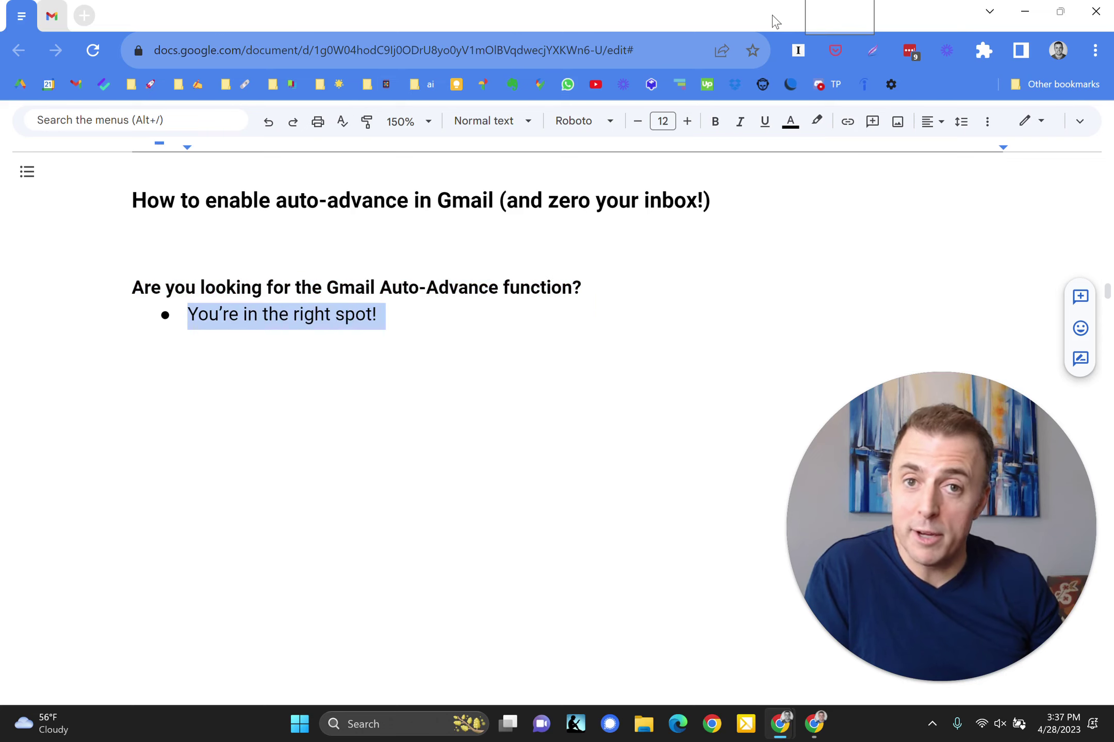
pyautogui.hotkey('ctrl', 'z')
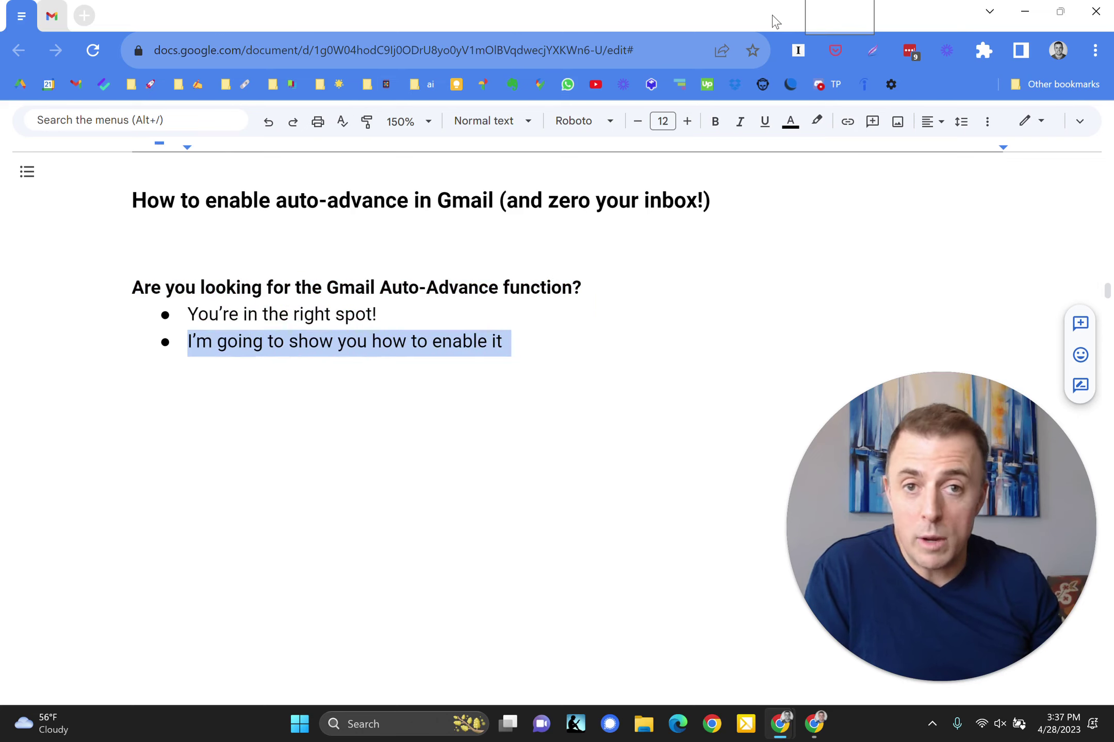
pyautogui.hotkey('ctrl', 'z')
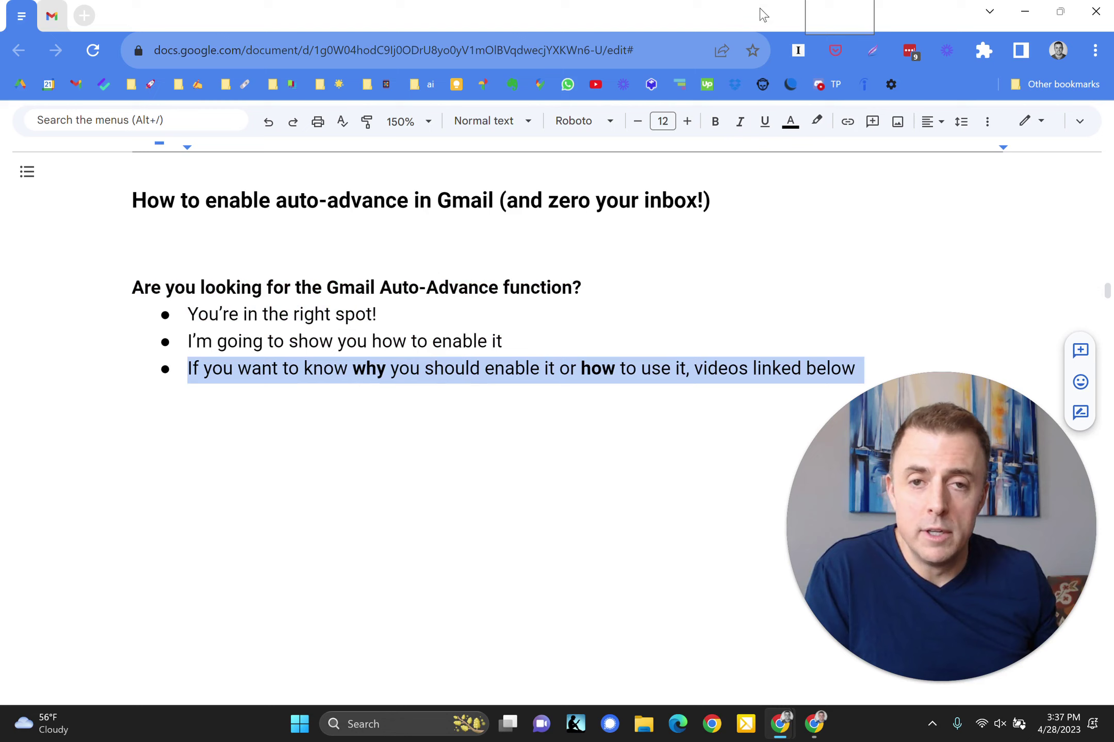
pyautogui.scroll(-1, 515, 360)
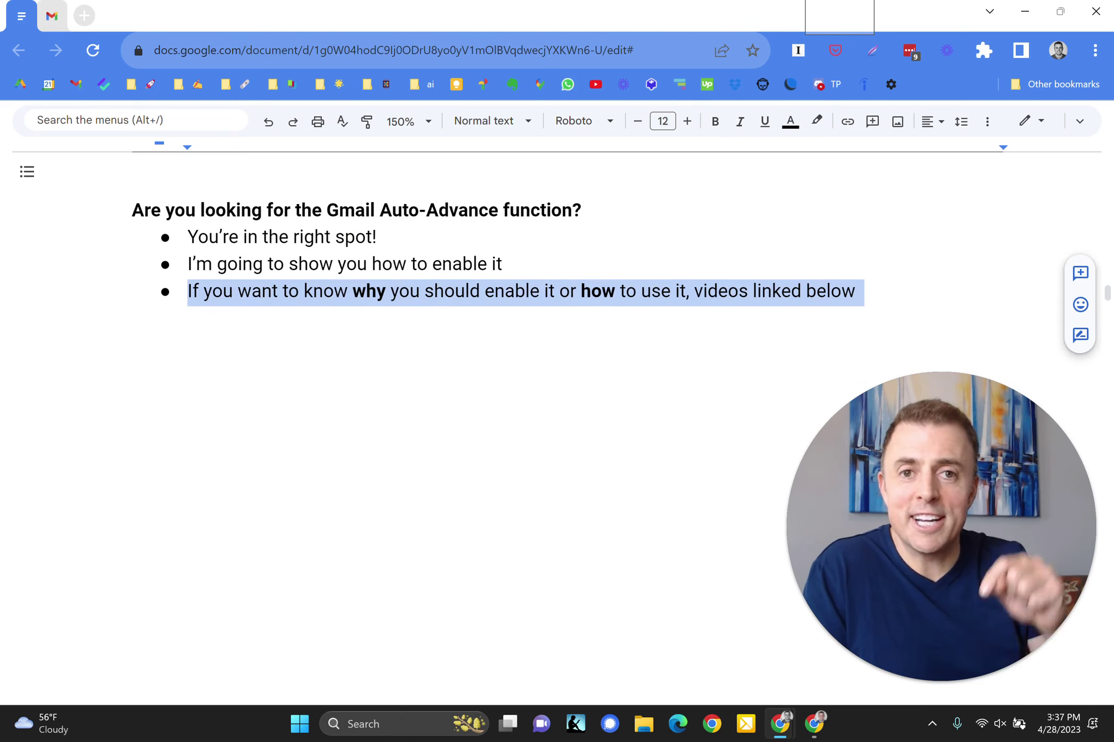
# Restore the 'How to enable the Auto-Advance function' heading with its disabled-by-default bullet.
pyautogui.hotkey('ctrl', 'z')
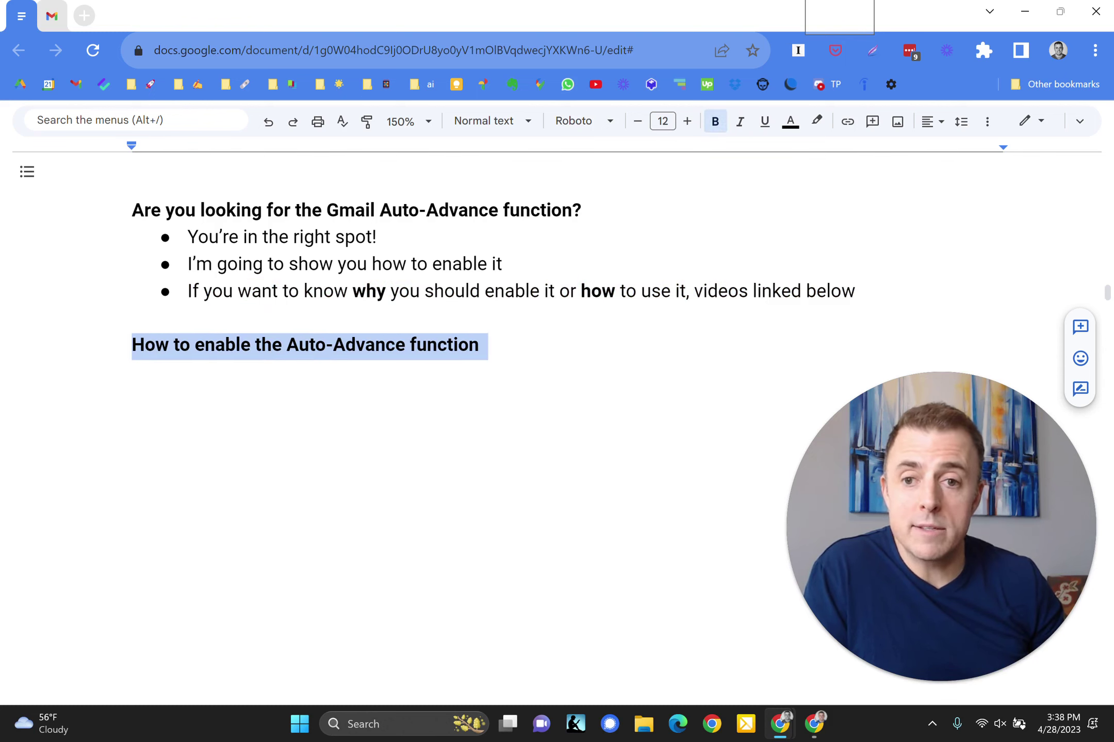
pyautogui.hotkey('ctrl', 'z')
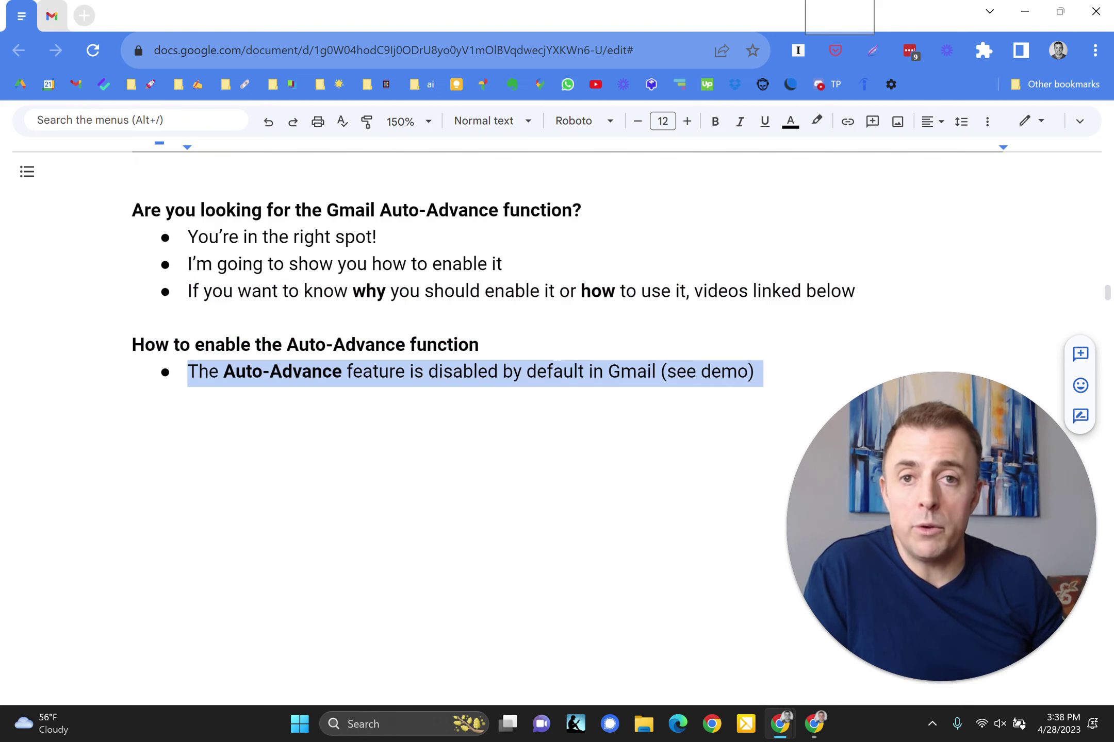
pyautogui.scroll(-1, 615, 298)
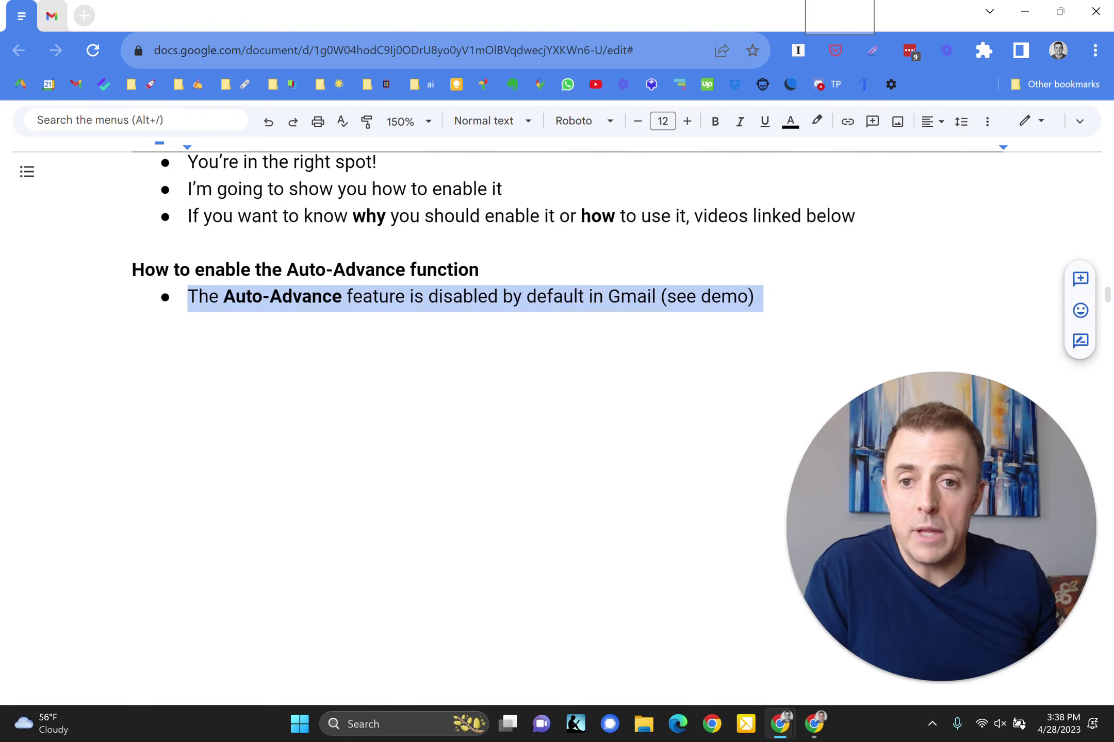
# Reply 'rreply' to the Someecards newsletter in Gmail, sending it with Send + archive.
pyautogui.click(53, 16)
pyautogui.click(400, 296)
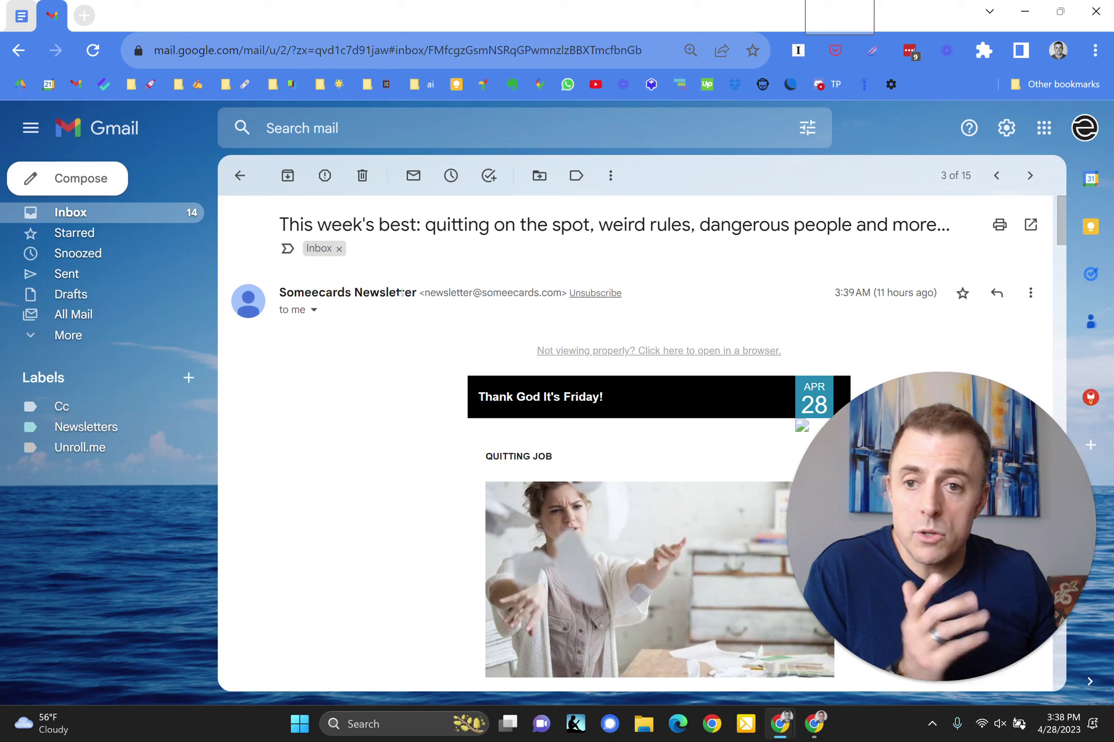
pyautogui.write('r')
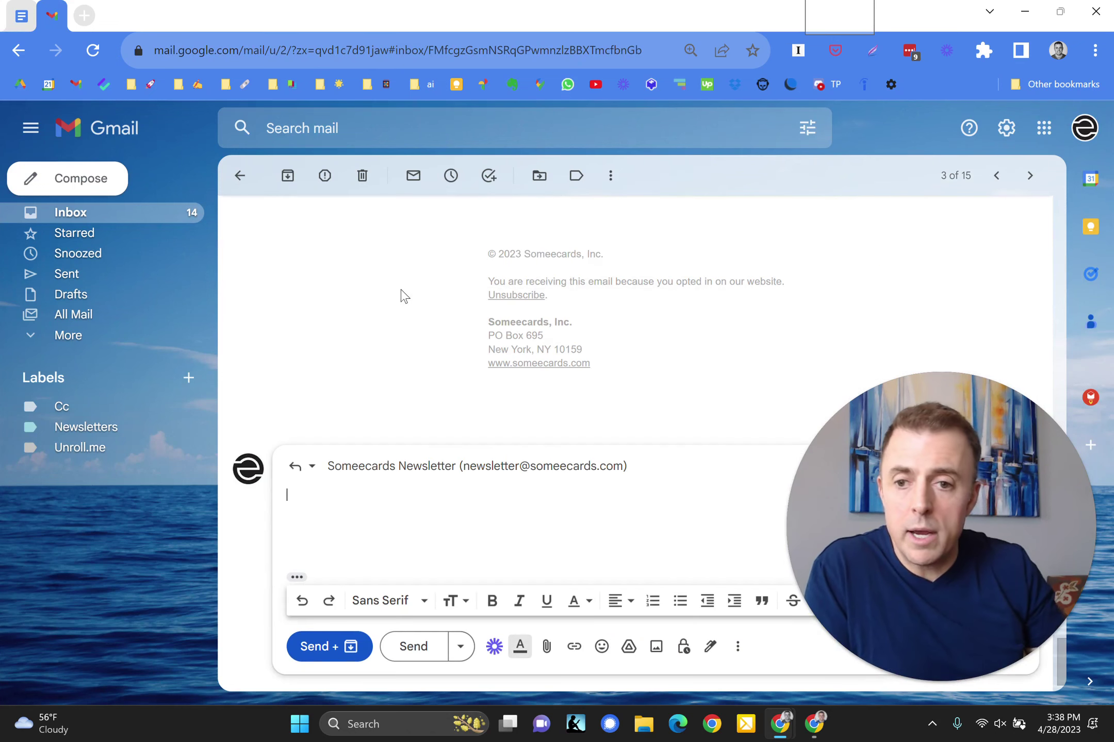
pyautogui.write('reply')
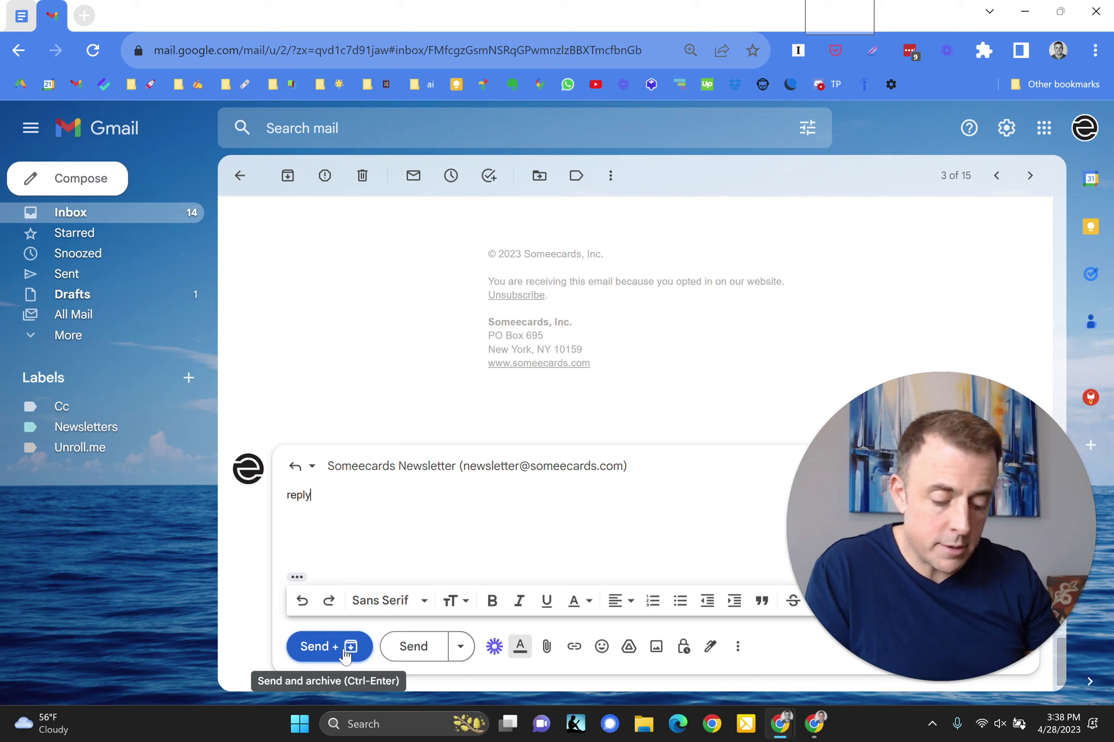
pyautogui.click(344, 646)
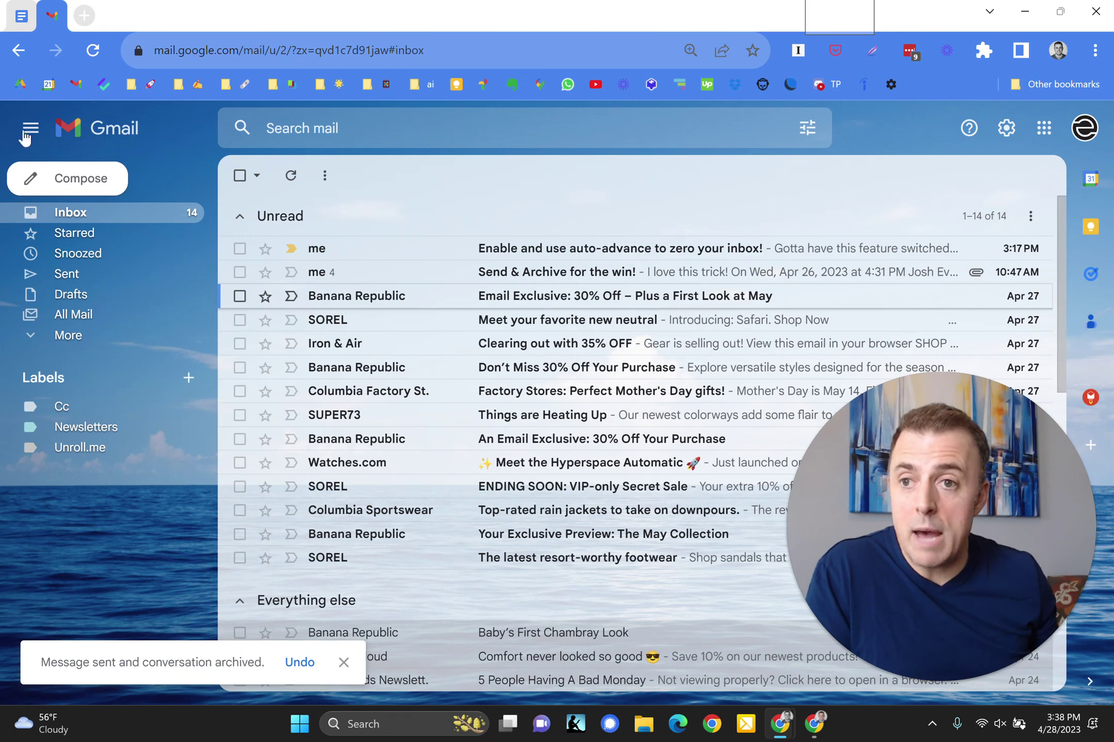
# Restore bullets 'To enable it…', 'Settings → See all settings → Advanced' and 'Auto-Advance →' in the Docs outline.
pyautogui.click(21, 15)
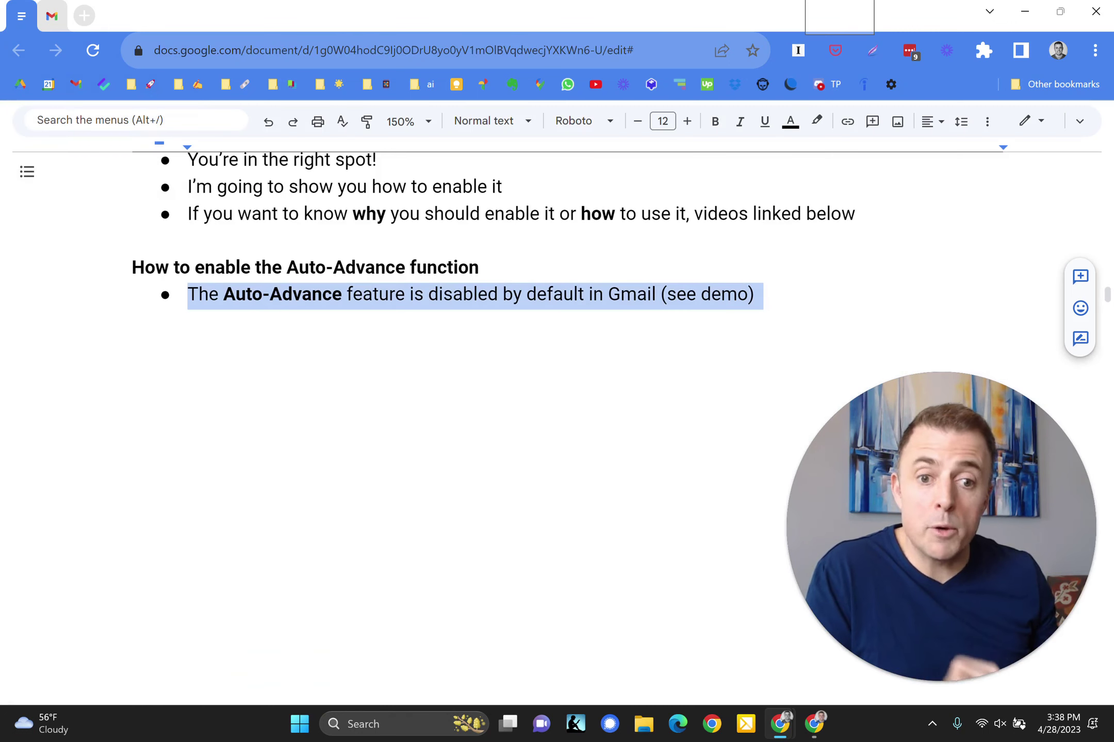
pyautogui.hotkey('ctrl', 'y')
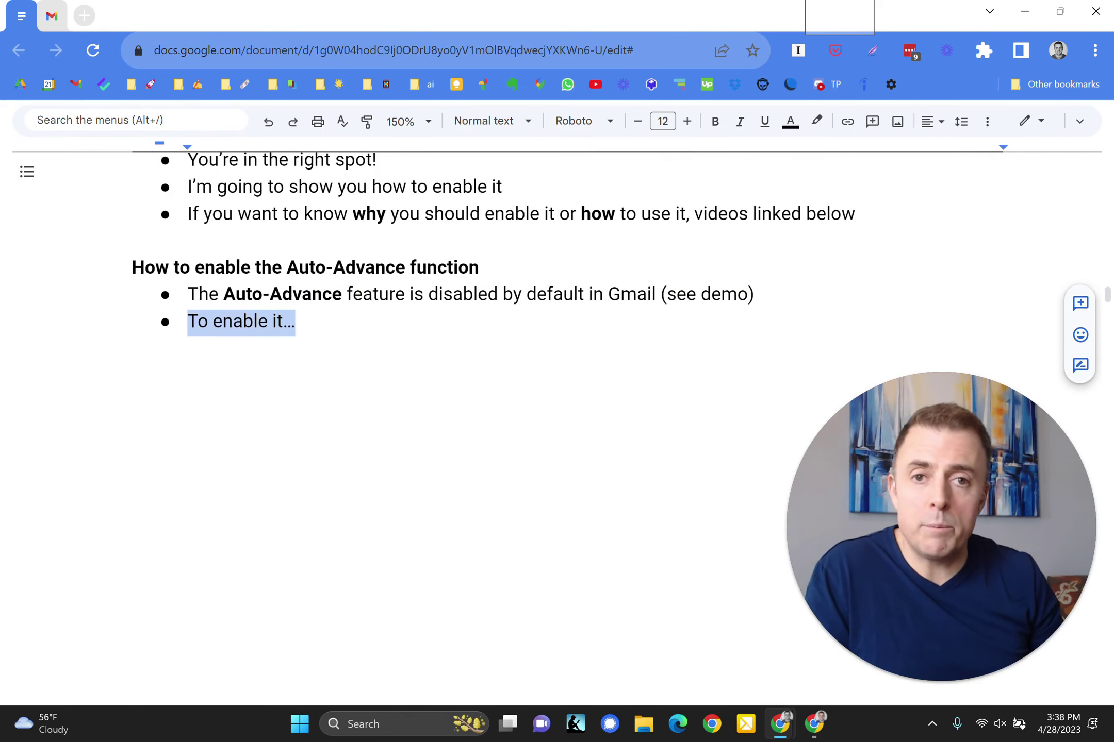
pyautogui.hotkey('ctrl', 'y')
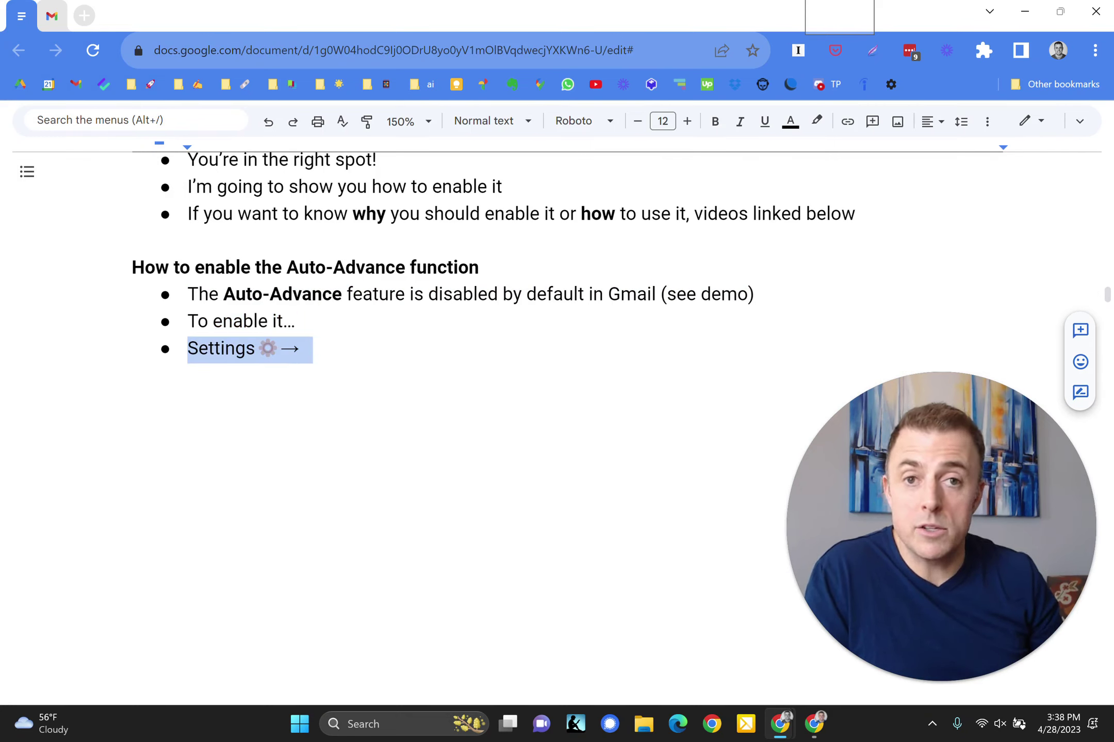
pyautogui.hotkey('ctrl', 'y')
pyautogui.hotkey('ctrl', 'y')
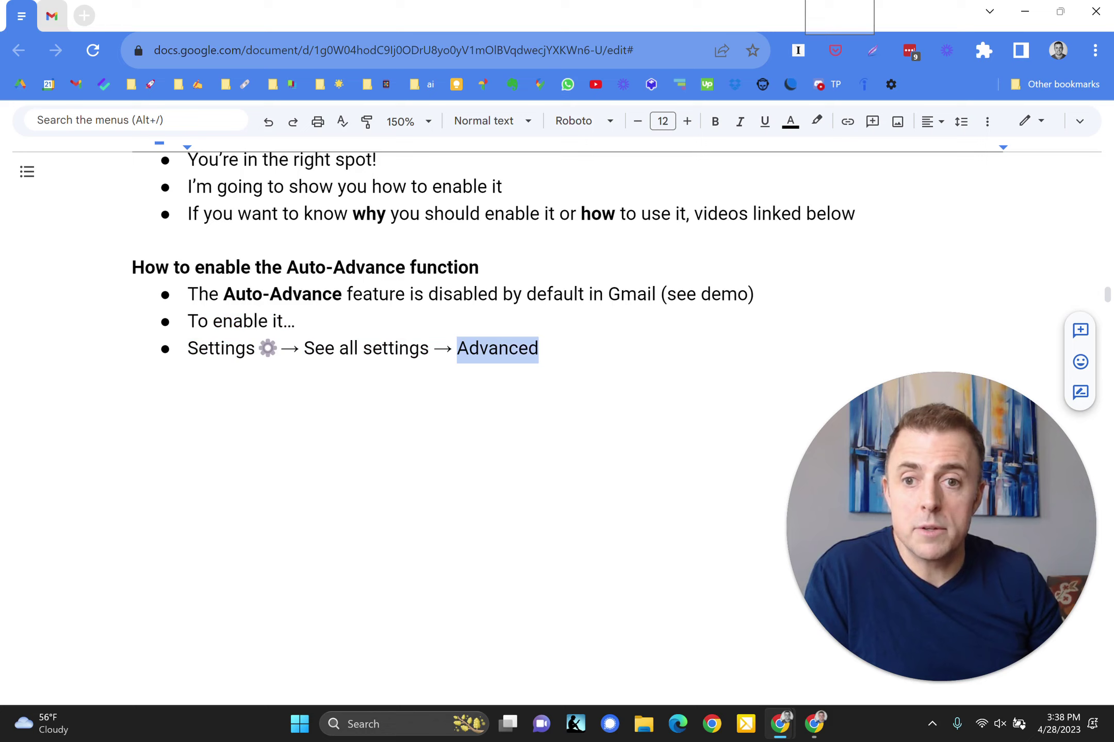
pyautogui.hotkey('ctrl', 'y')
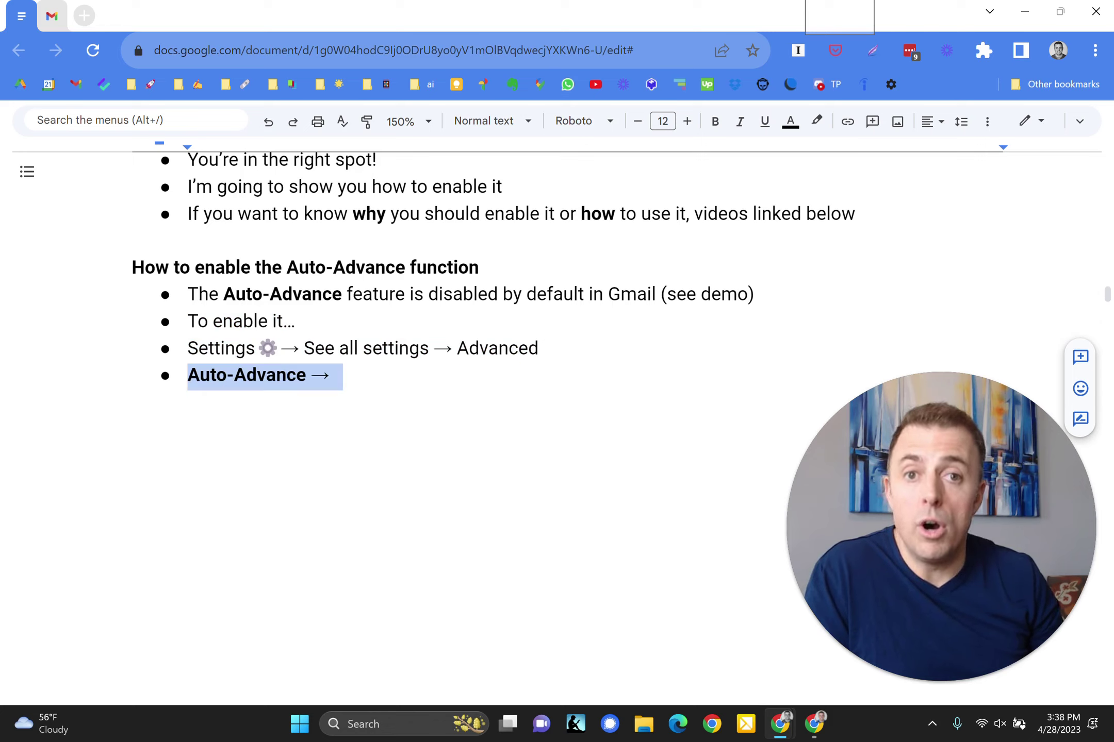
pyautogui.hotkey('ctrl', 'y')
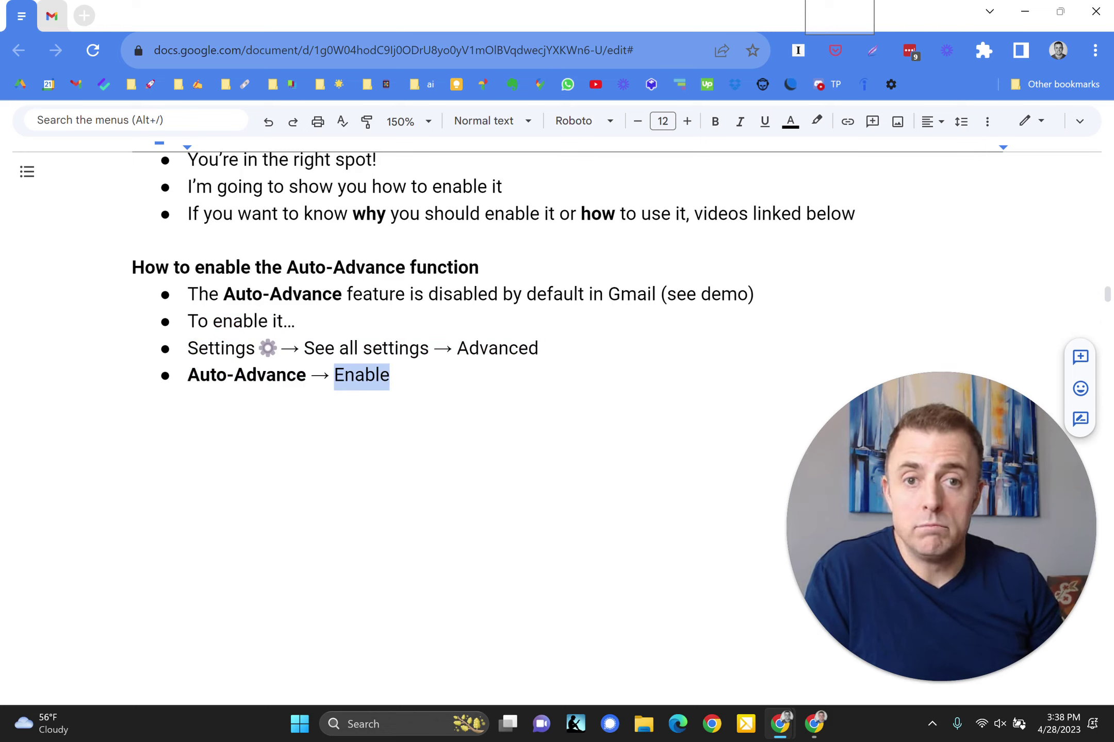
# Set Auto-advance to Enable on Gmail's Advanced settings tab and save the changes.
pyautogui.click(52, 15)
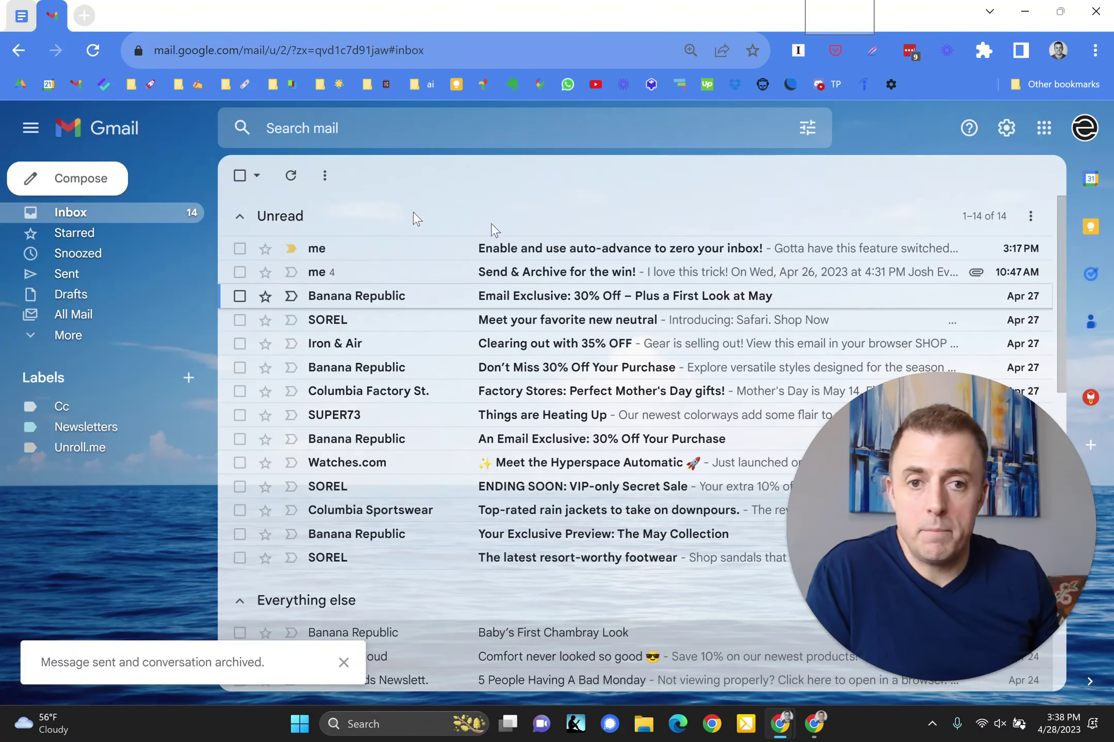
pyautogui.click(1007, 137)
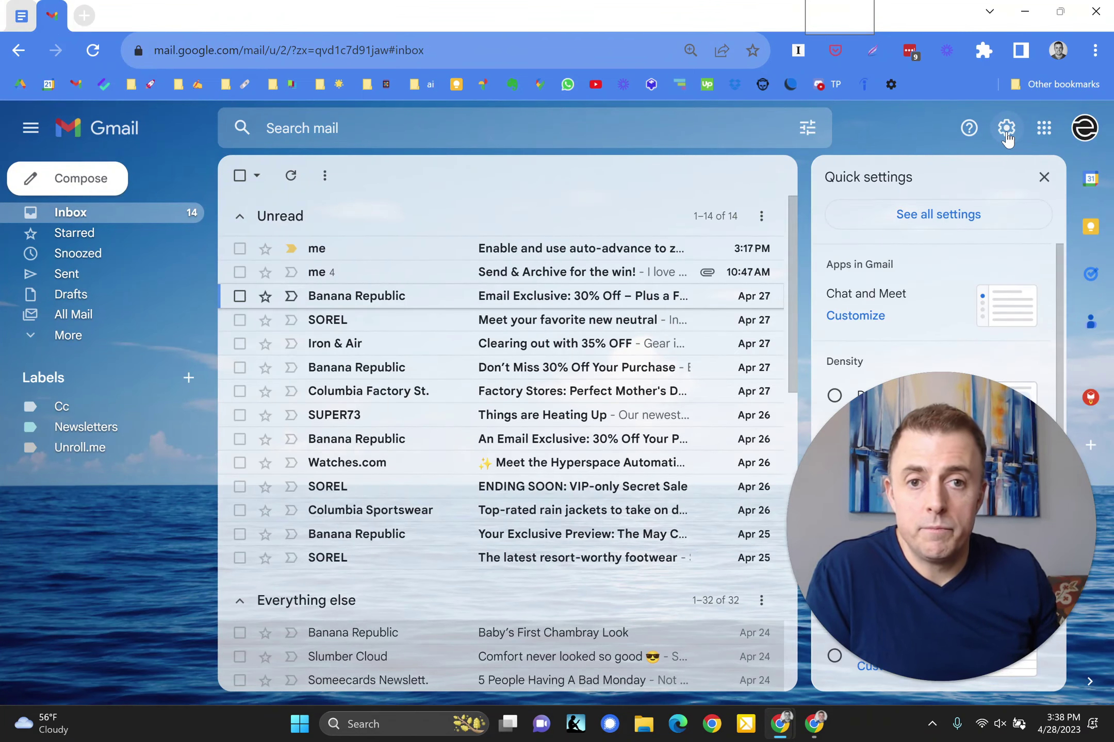
pyautogui.click(973, 221)
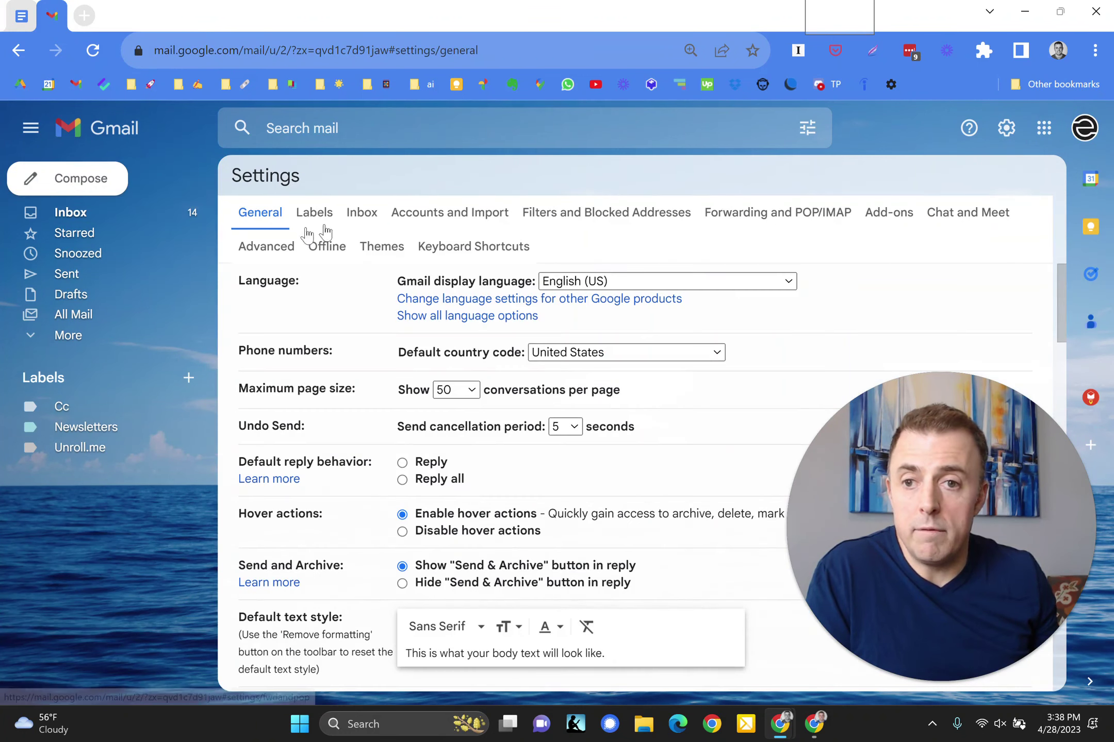
pyautogui.click(264, 249)
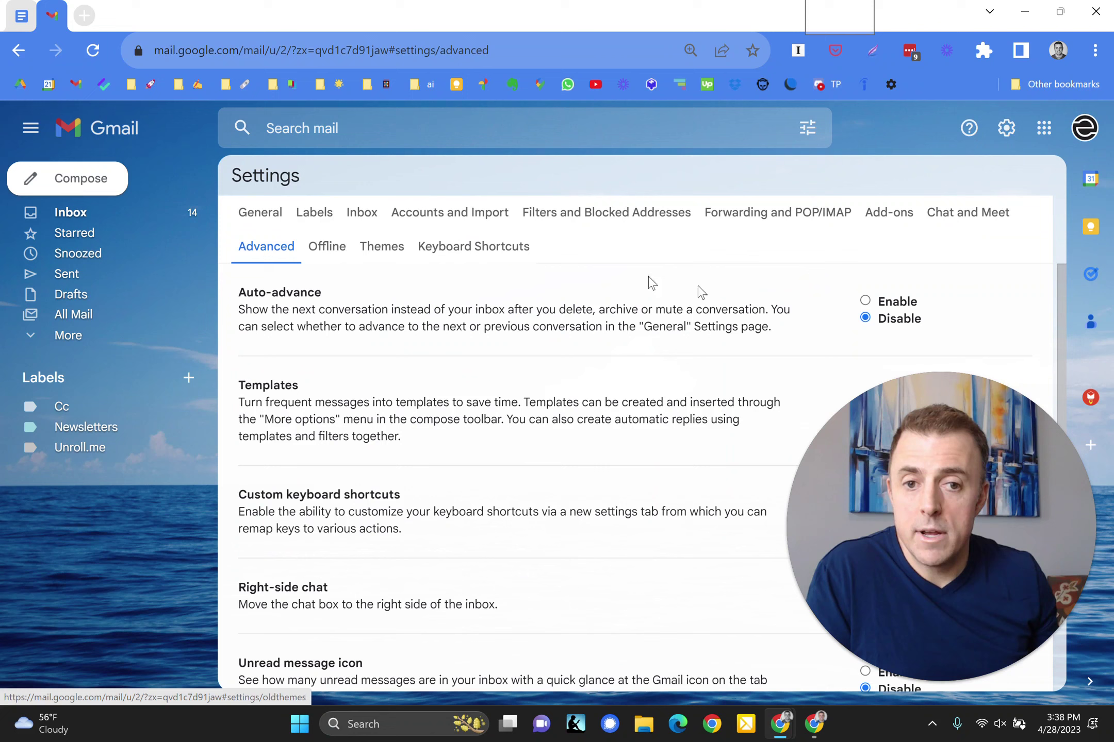
pyautogui.click(896, 303)
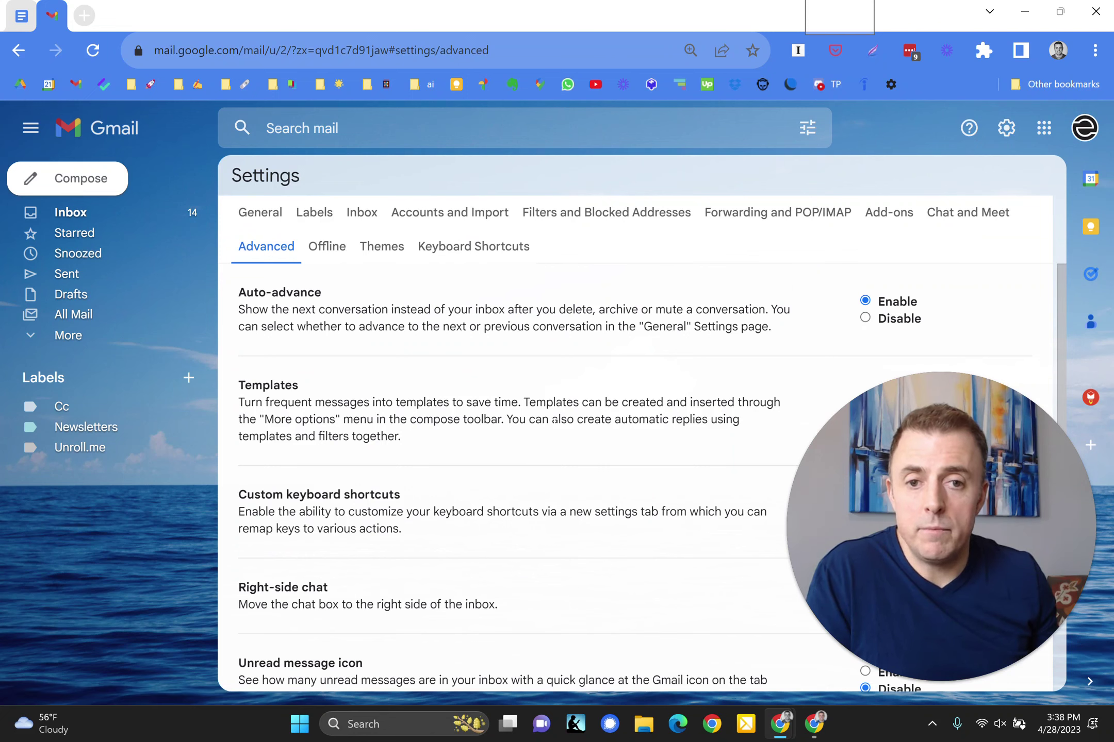
pyautogui.scroll(-3, 736, 355)
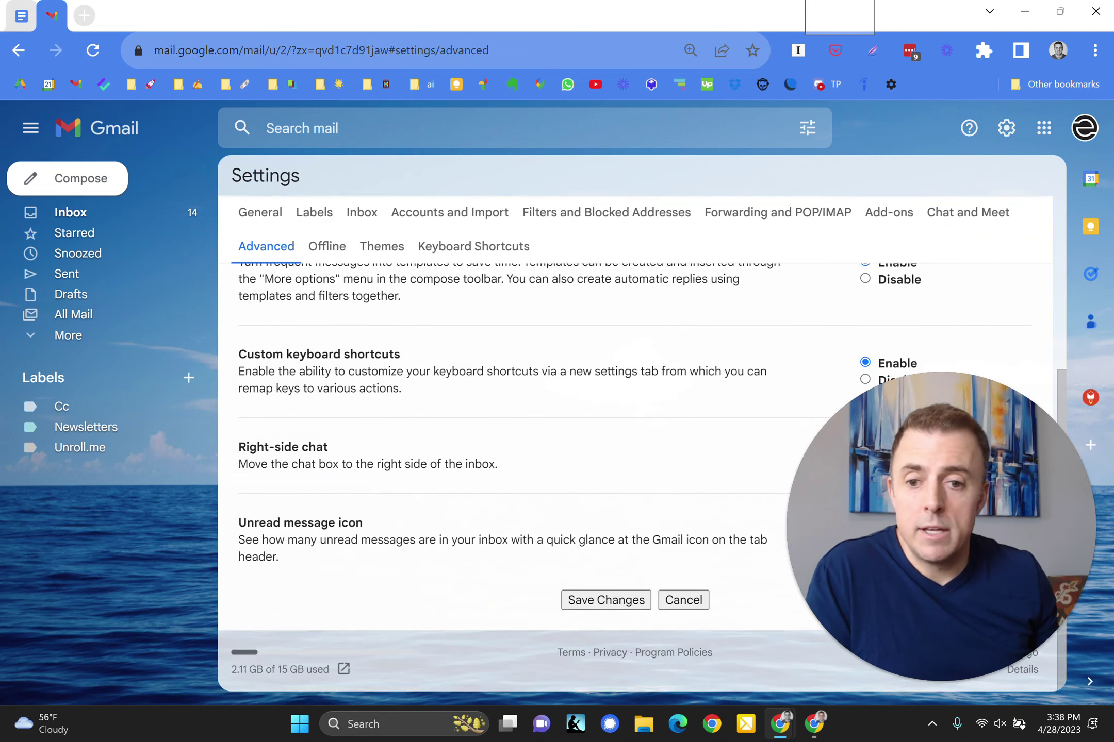
pyautogui.click(610, 602)
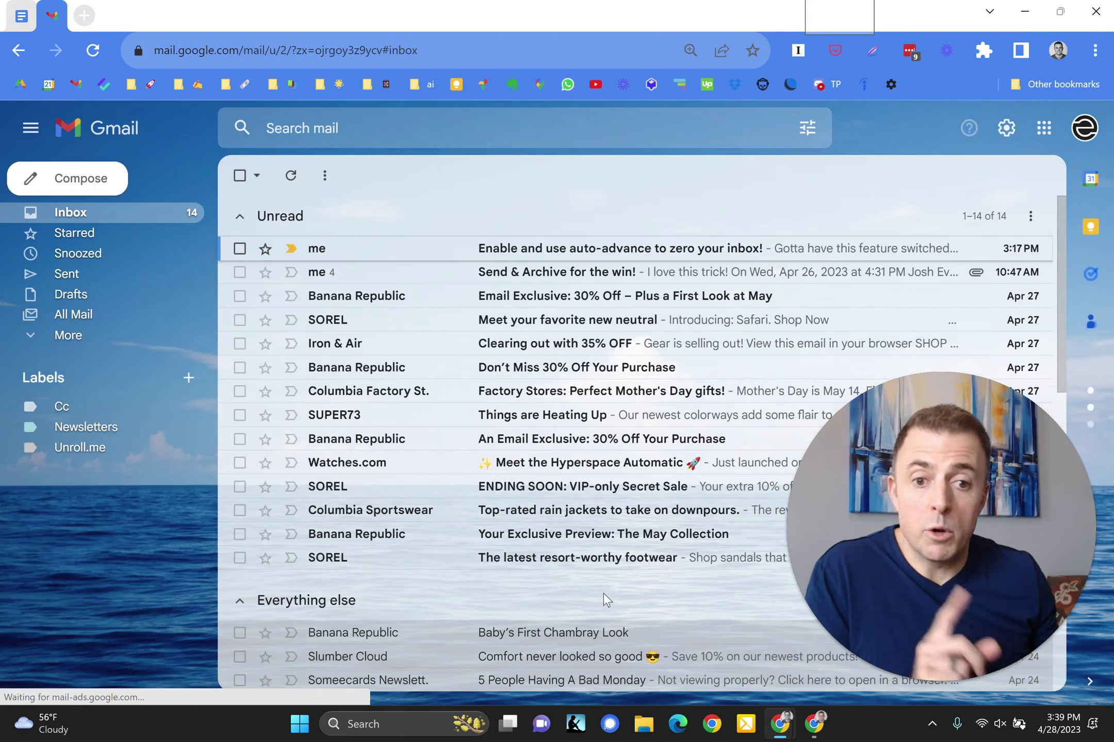
# Restore the 'Turning this on will…' bullets about showing the next conversation after deleting, archiving or muting.
pyautogui.click(30, 17)
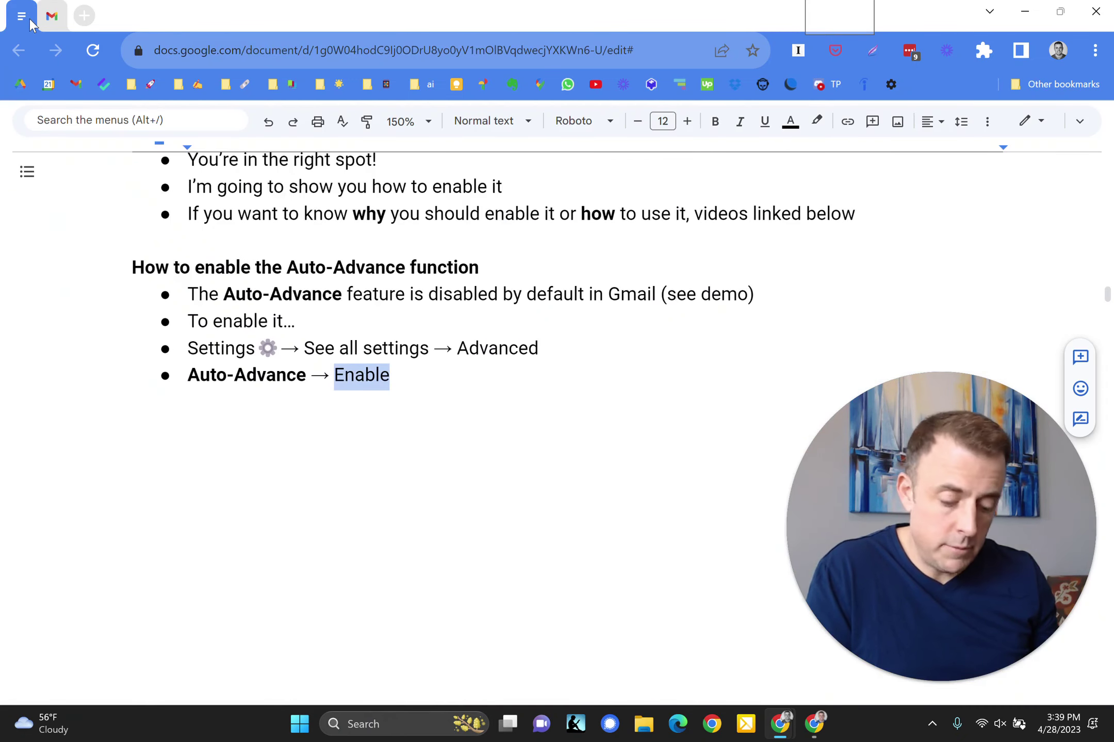
pyautogui.hotkey('ctrl', 'y')
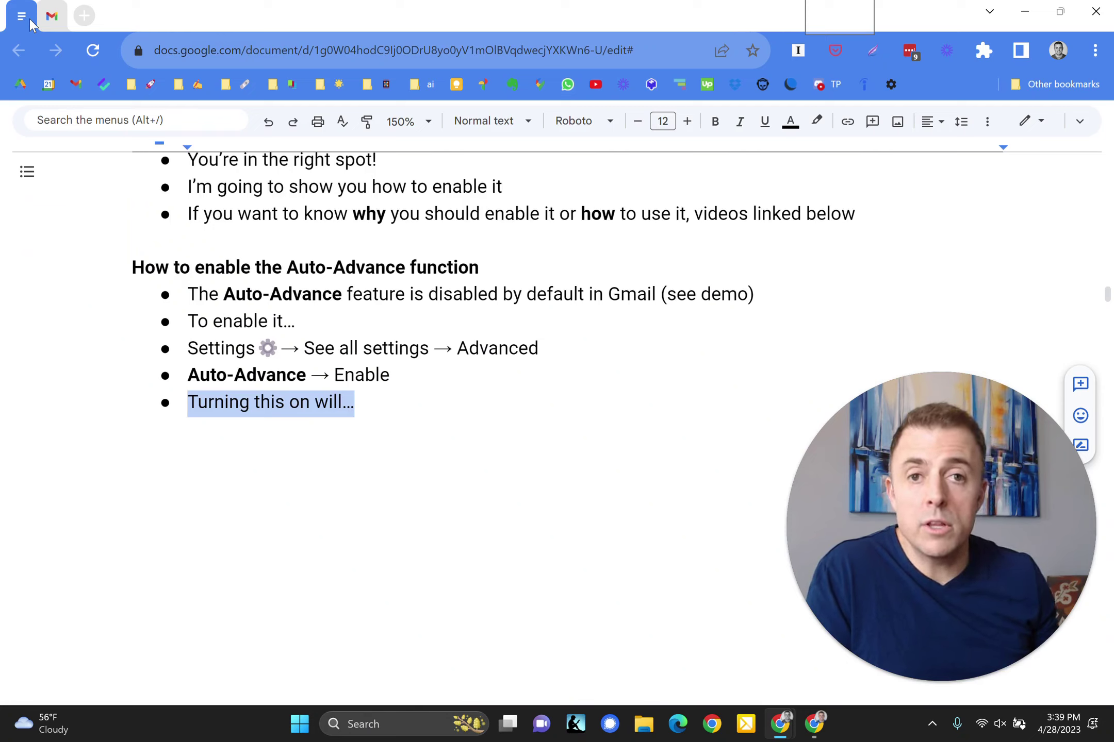
pyautogui.hotkey('ctrl', 'y')
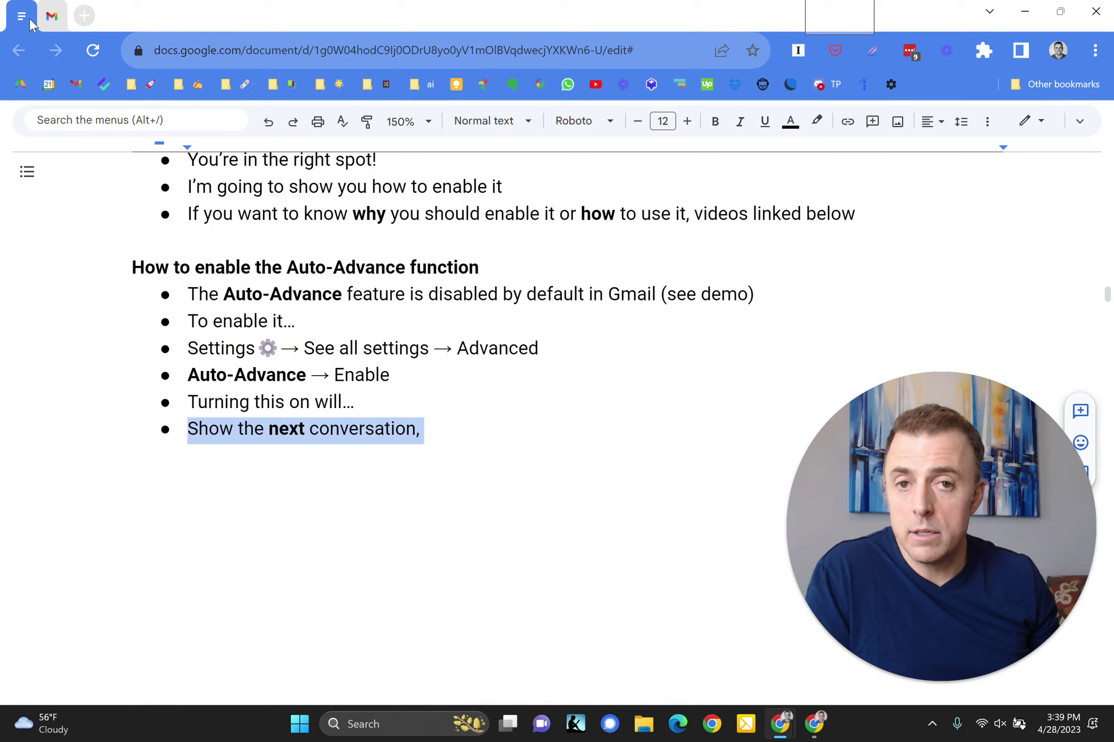
pyautogui.hotkey('ctrl', 'y')
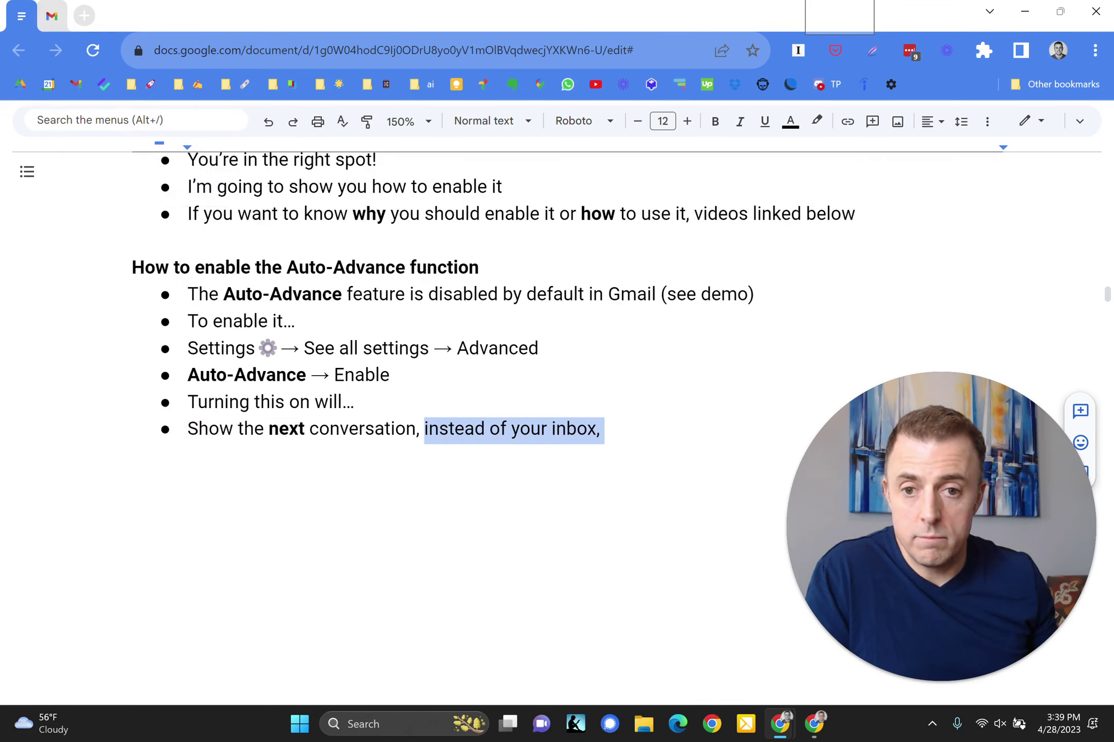
pyautogui.scroll(-1, 512, 355)
pyautogui.hotkey('ctrl', 'y')
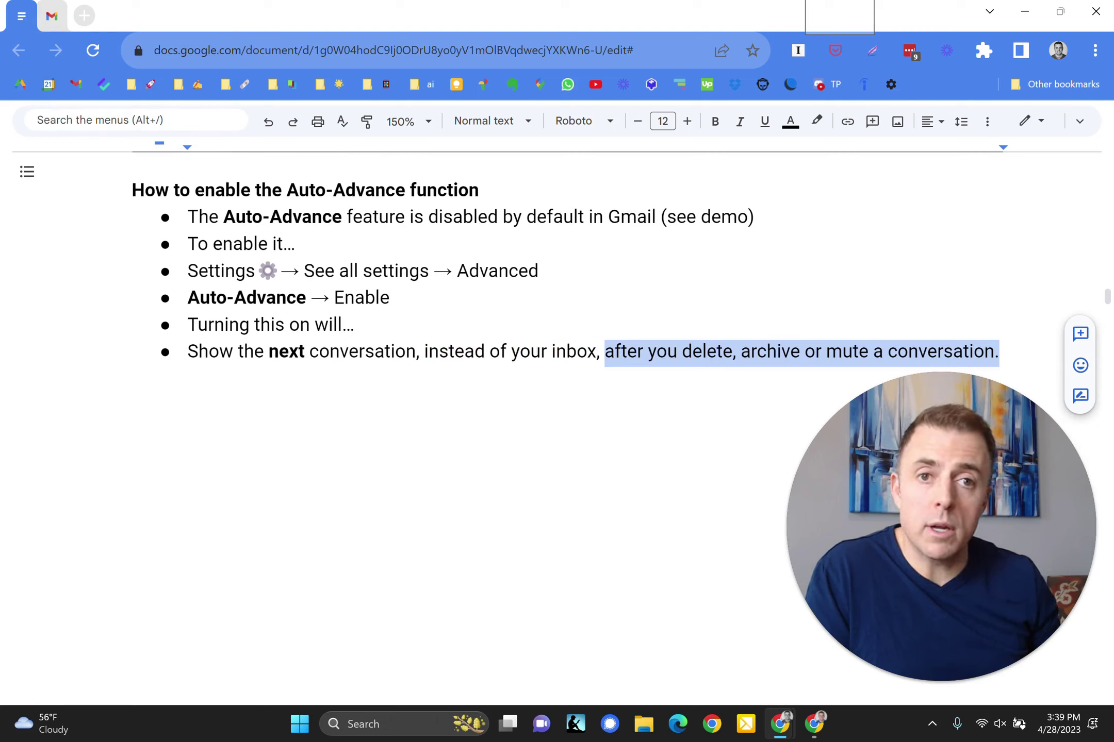
# Restore the 'what does next mean' bullets: top down newest-to-oldest versus bottom up oldest-to-newest processing.
pyautogui.hotkey('ctrl', 'y')
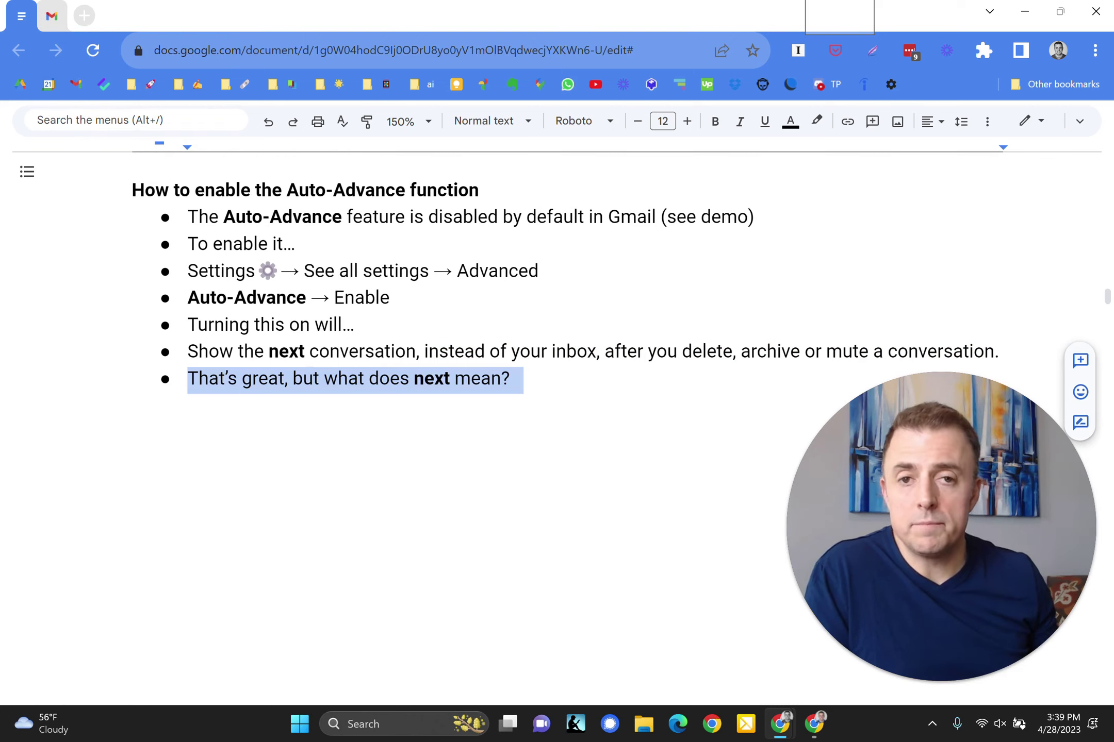
pyautogui.hotkey('ctrl', 'y')
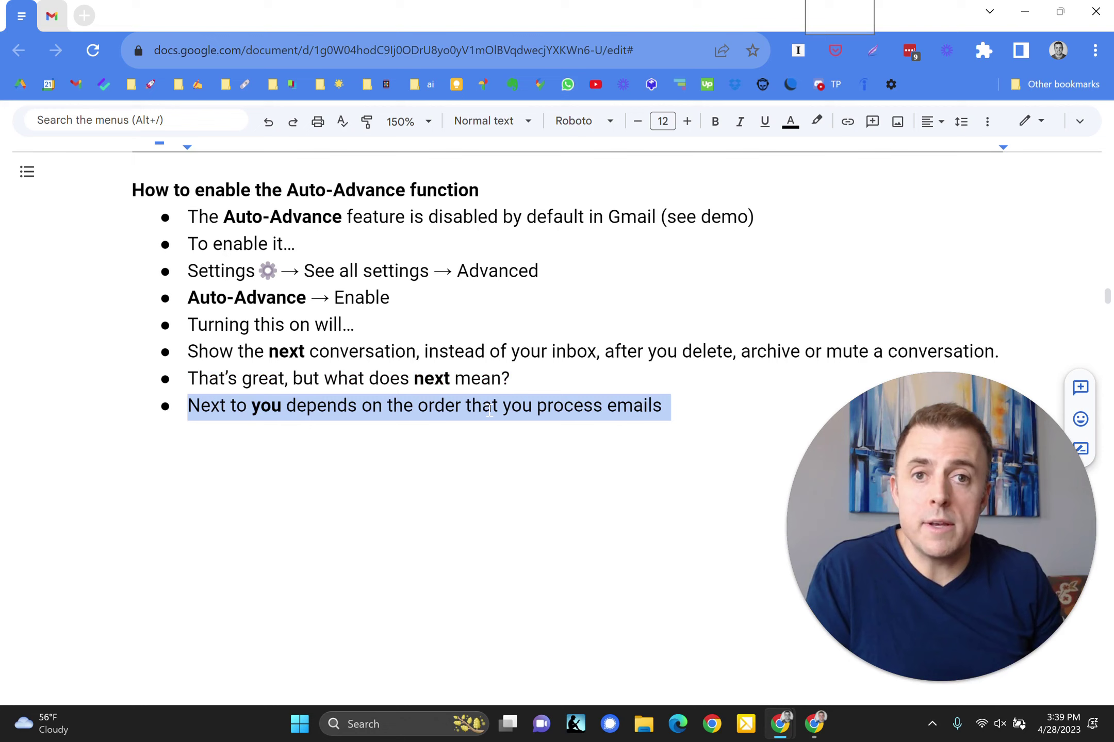
pyautogui.hotkey('ctrl', 'y')
pyautogui.scroll(-3, 487, 407)
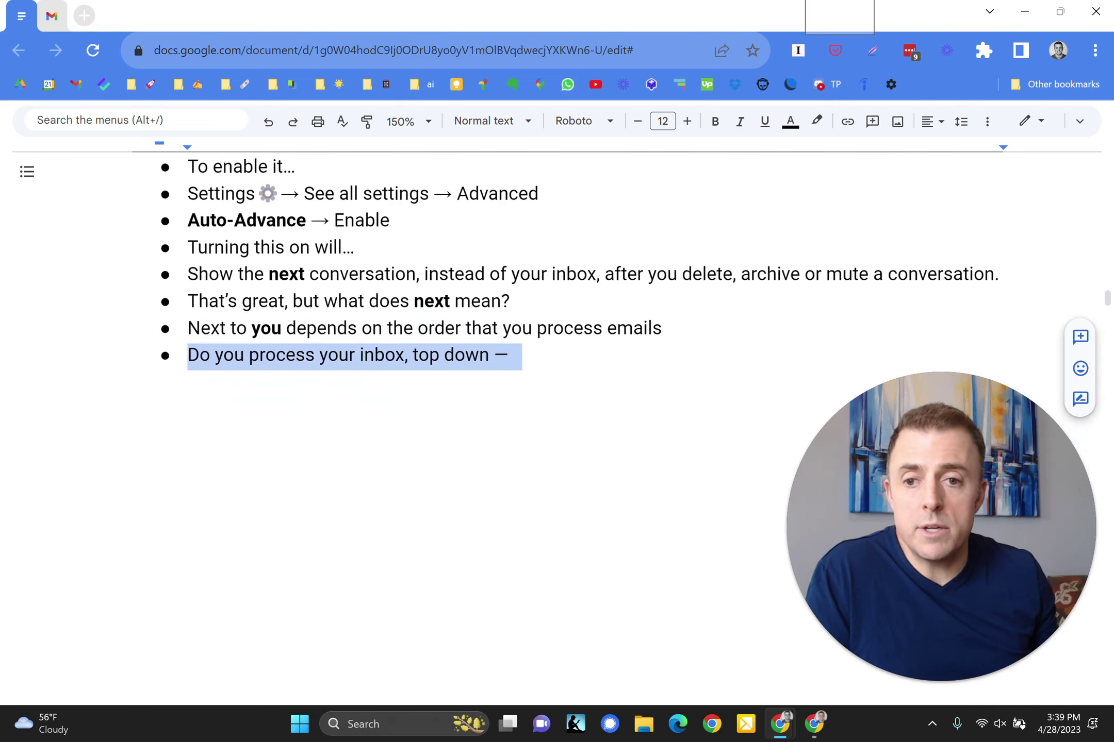
pyautogui.hotkey('ctrl', 'y')
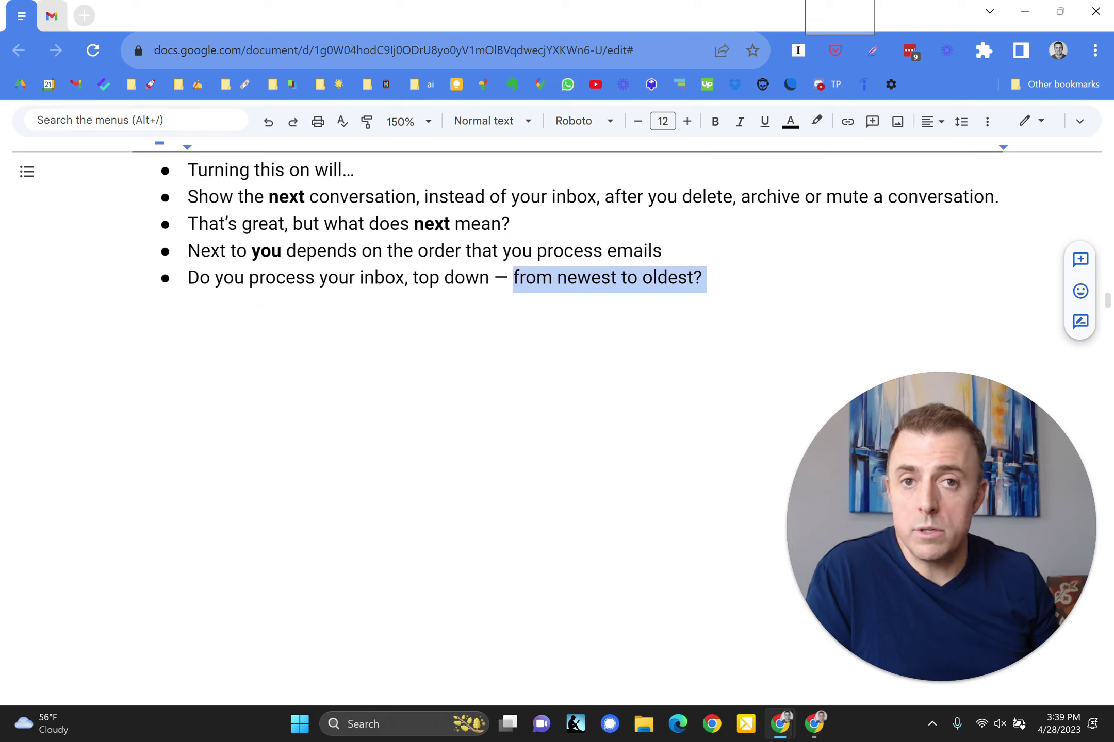
pyautogui.hotkey('ctrl', 'y')
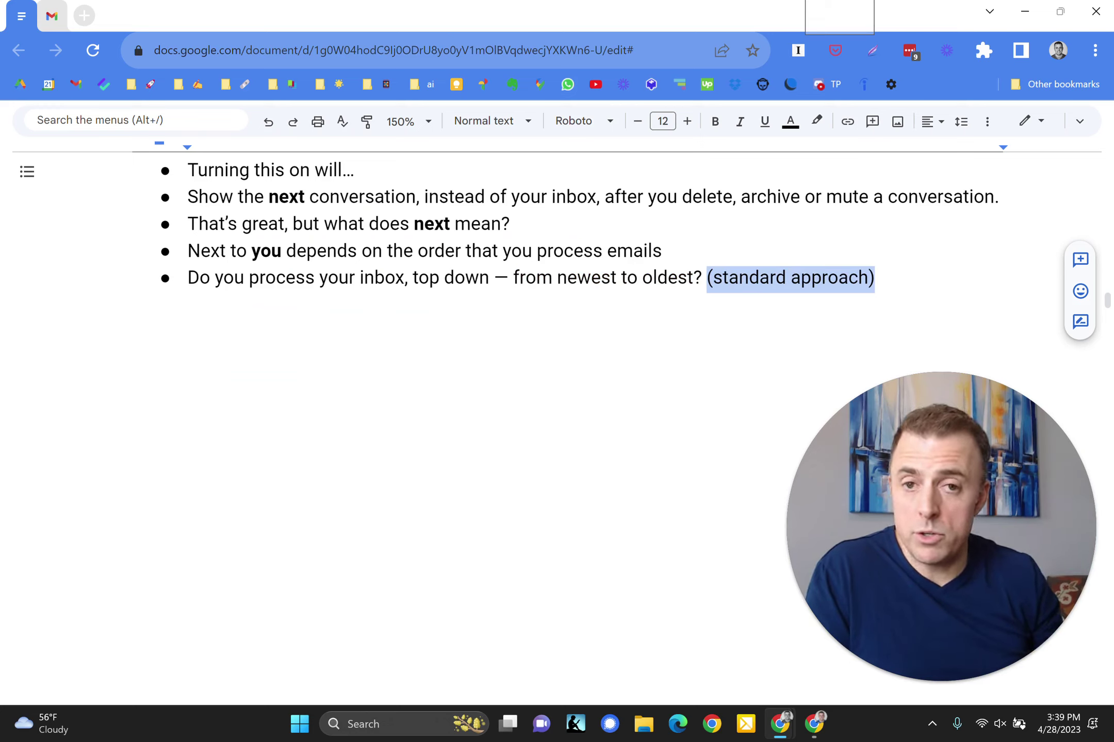
pyautogui.hotkey('ctrl', 'y')
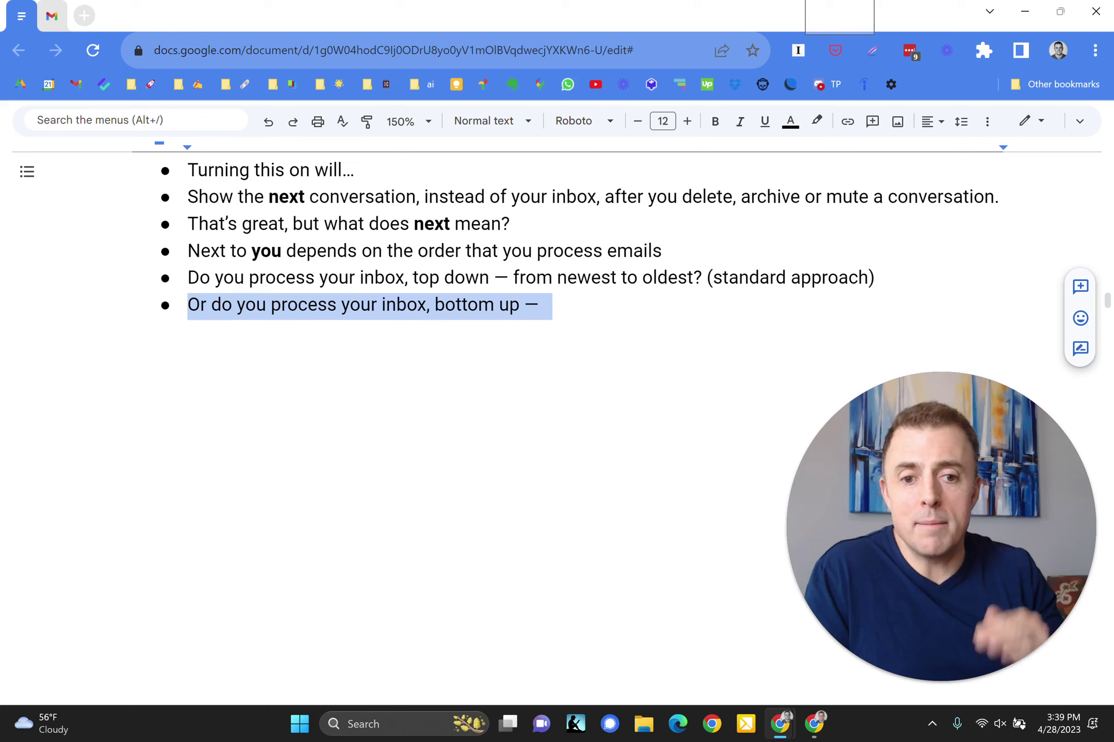
pyautogui.hotkey('ctrl', 'y')
pyautogui.hotkey('ctrl', 'y')
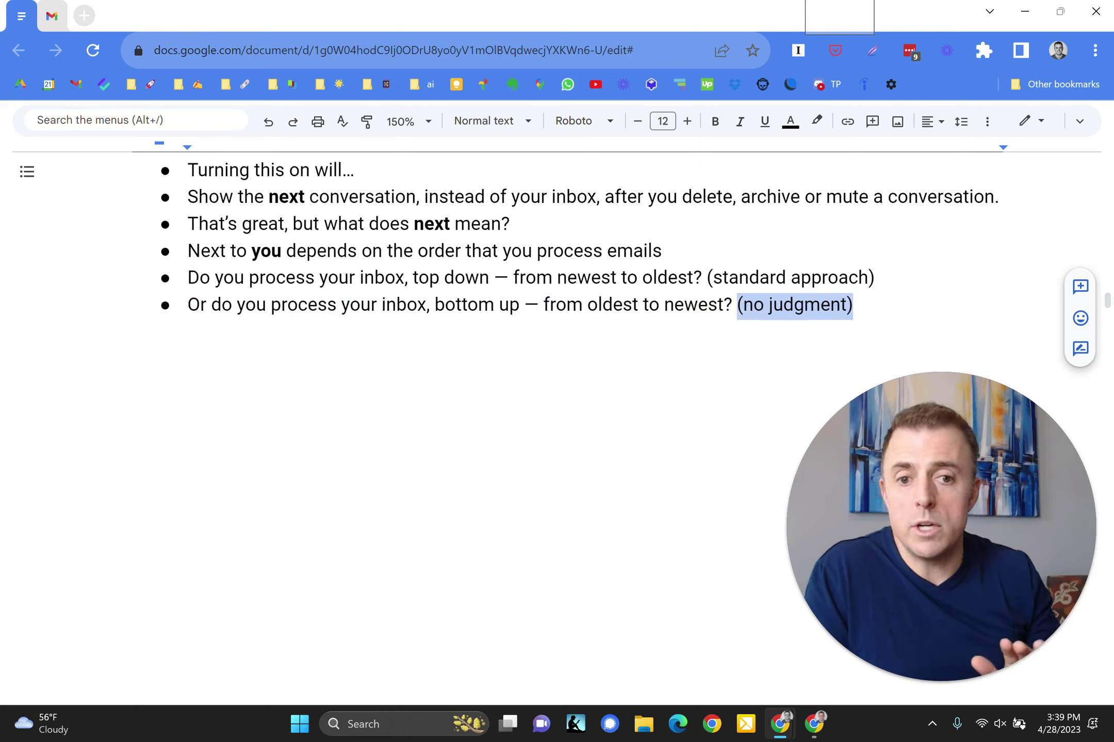
# Restore the backwards-processing note and the steps Settings → See all settings → General → Auto-Advance → Go to the next (newer) conversation.
pyautogui.hotkey('ctrl', 'y')
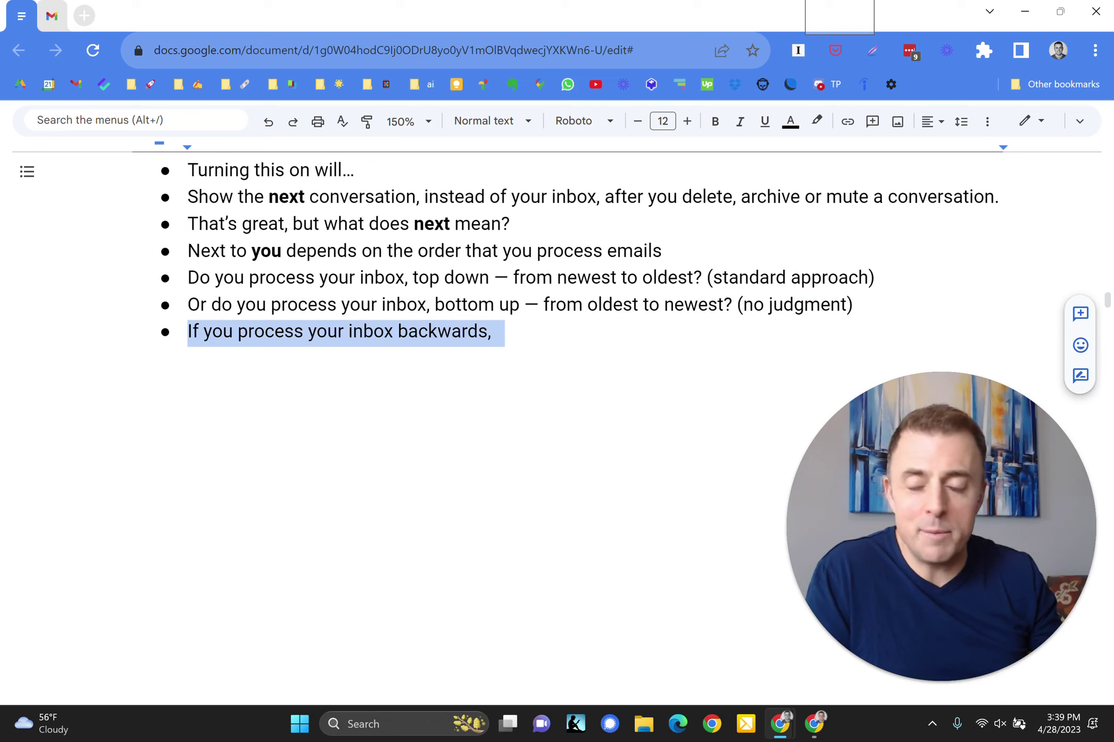
pyautogui.hotkey('ctrl', 'y')
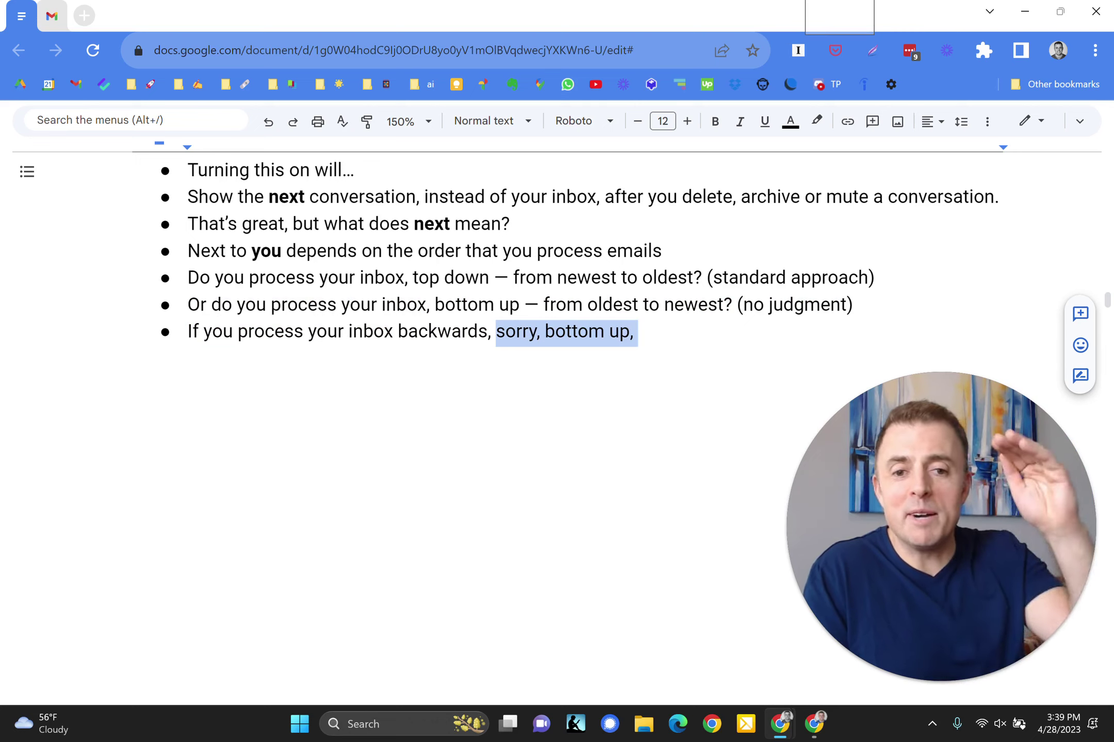
pyautogui.hotkey('ctrl', 'y')
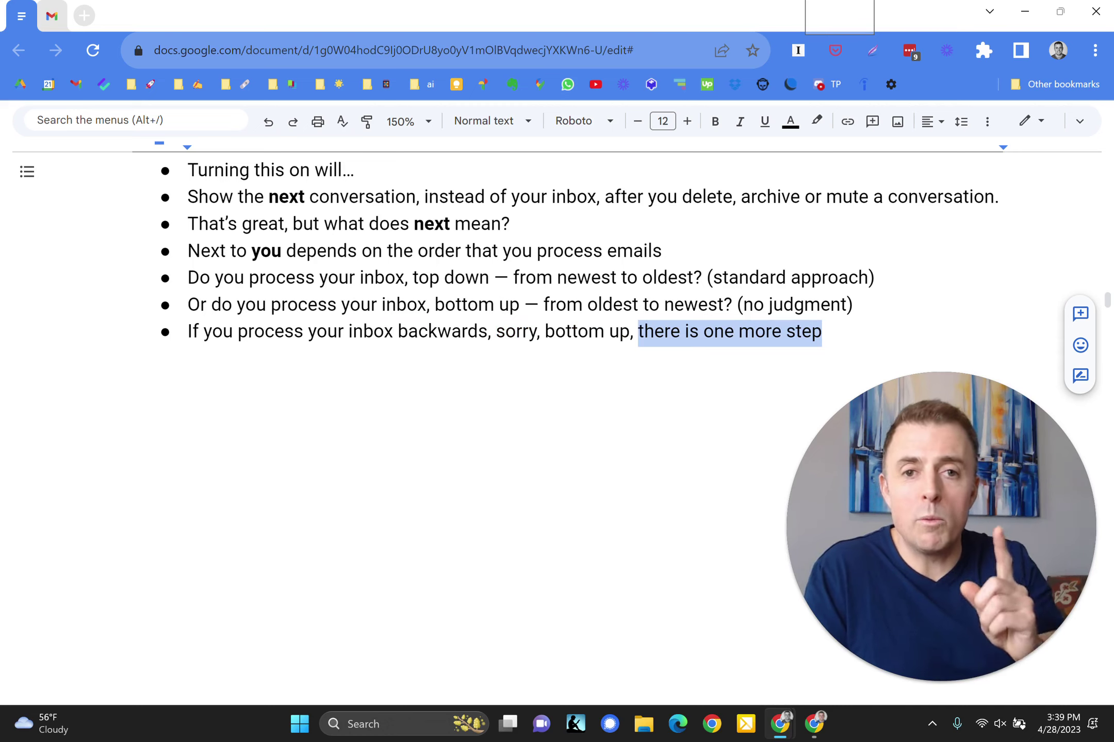
pyautogui.hotkey('ctrl', 'y')
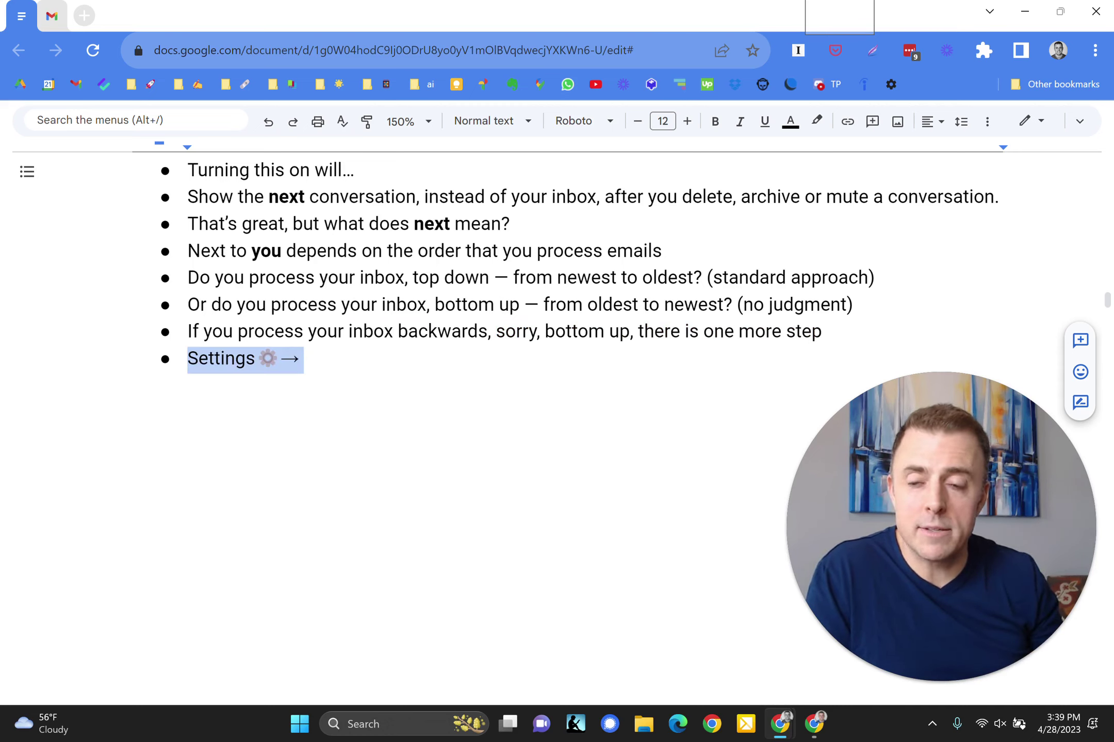
pyautogui.hotkey('ctrl', 'y')
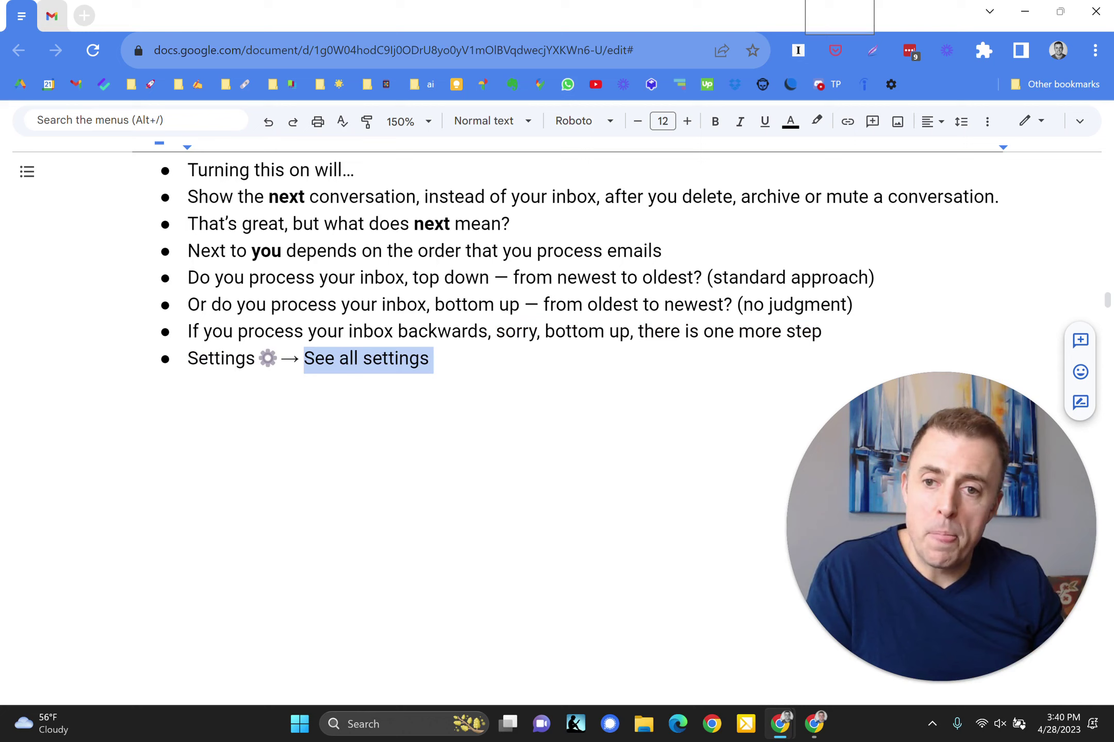
pyautogui.hotkey('ctrl', 'y')
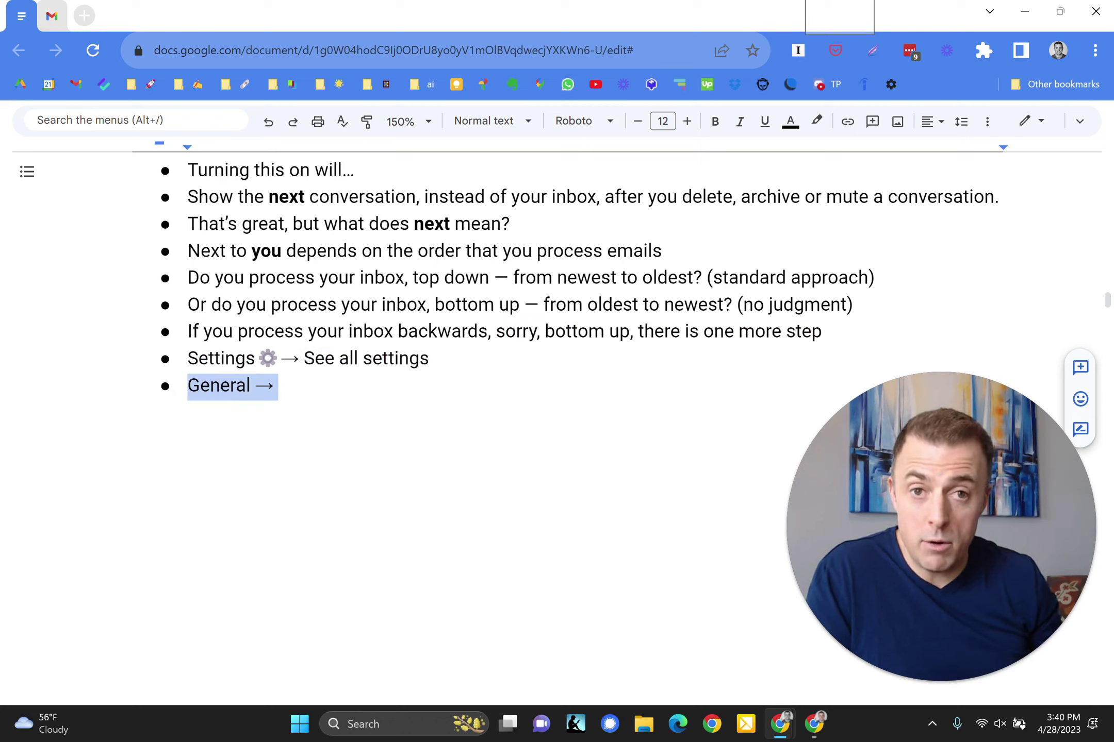
pyautogui.hotkey('ctrl', 'y')
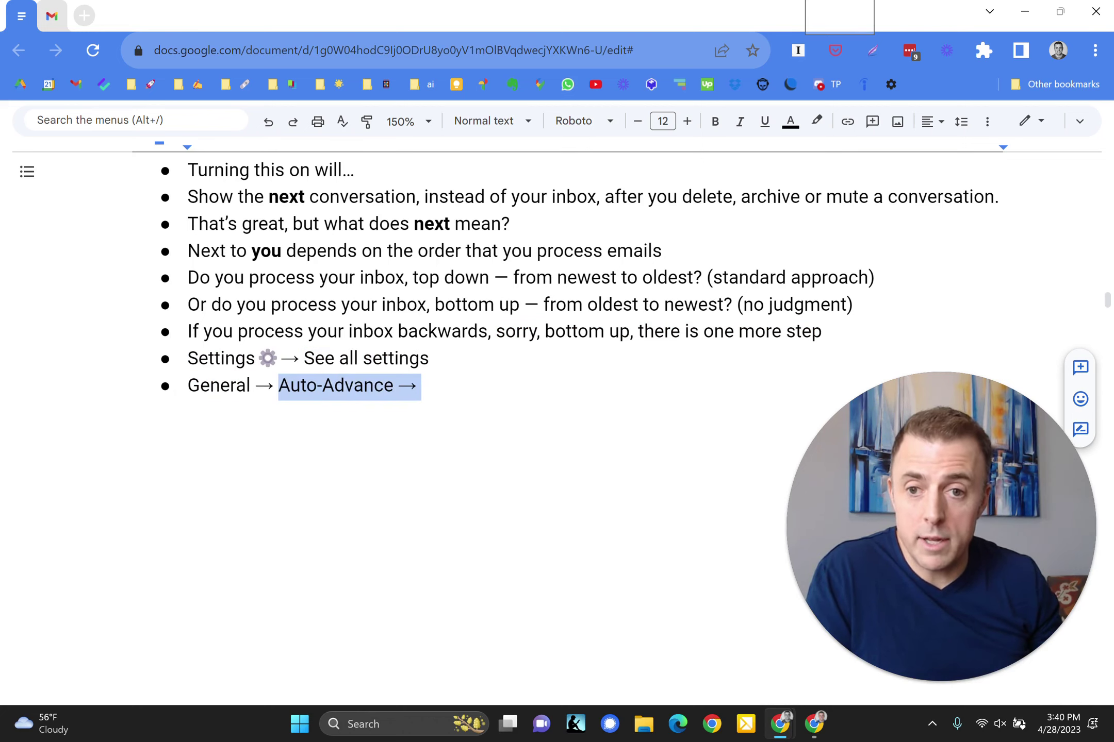
pyautogui.hotkey('ctrl', 'y')
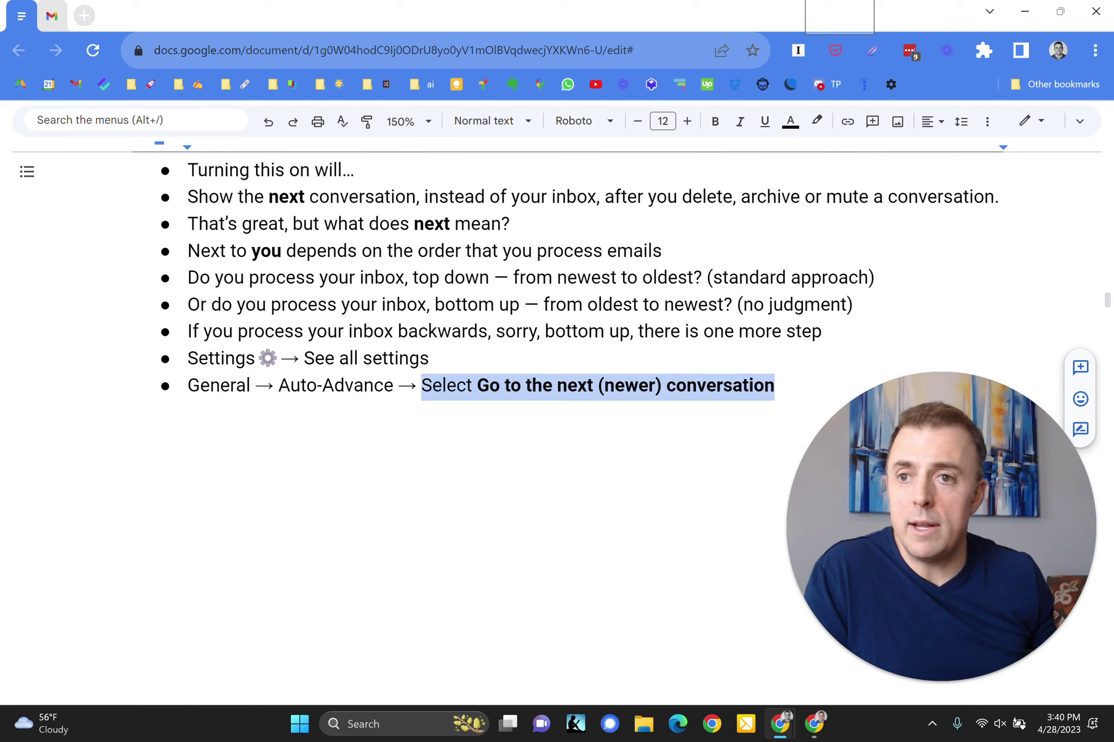
pyautogui.click(50, 23)
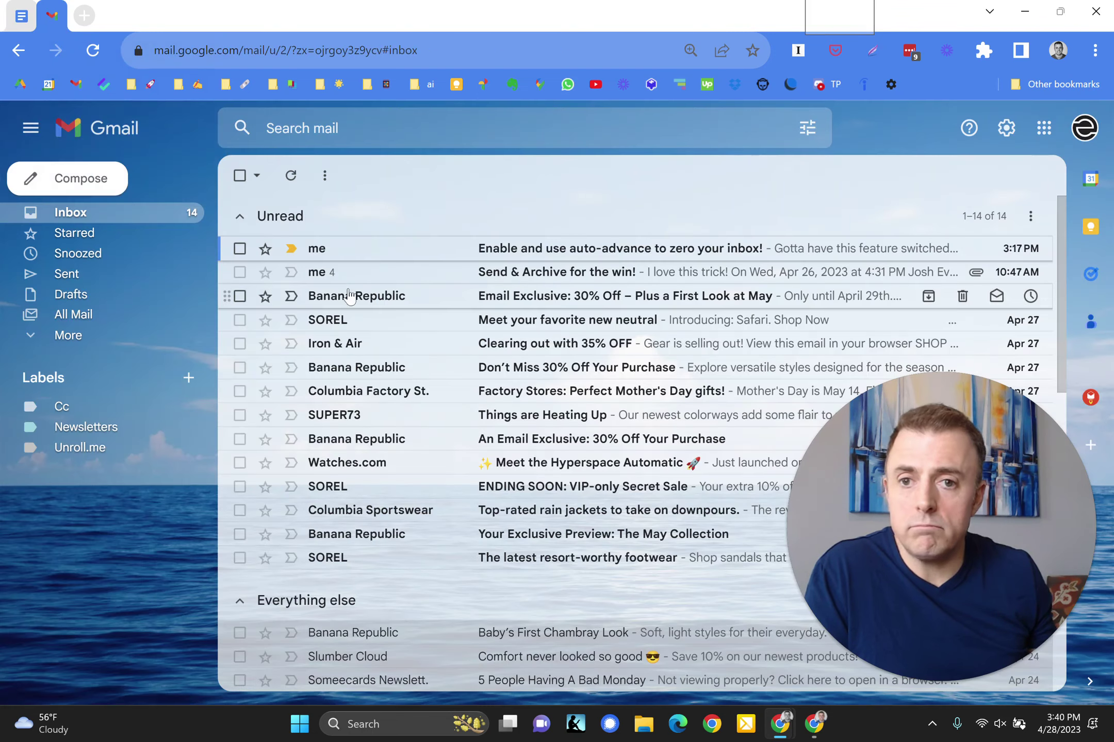
pyautogui.click(1006, 128)
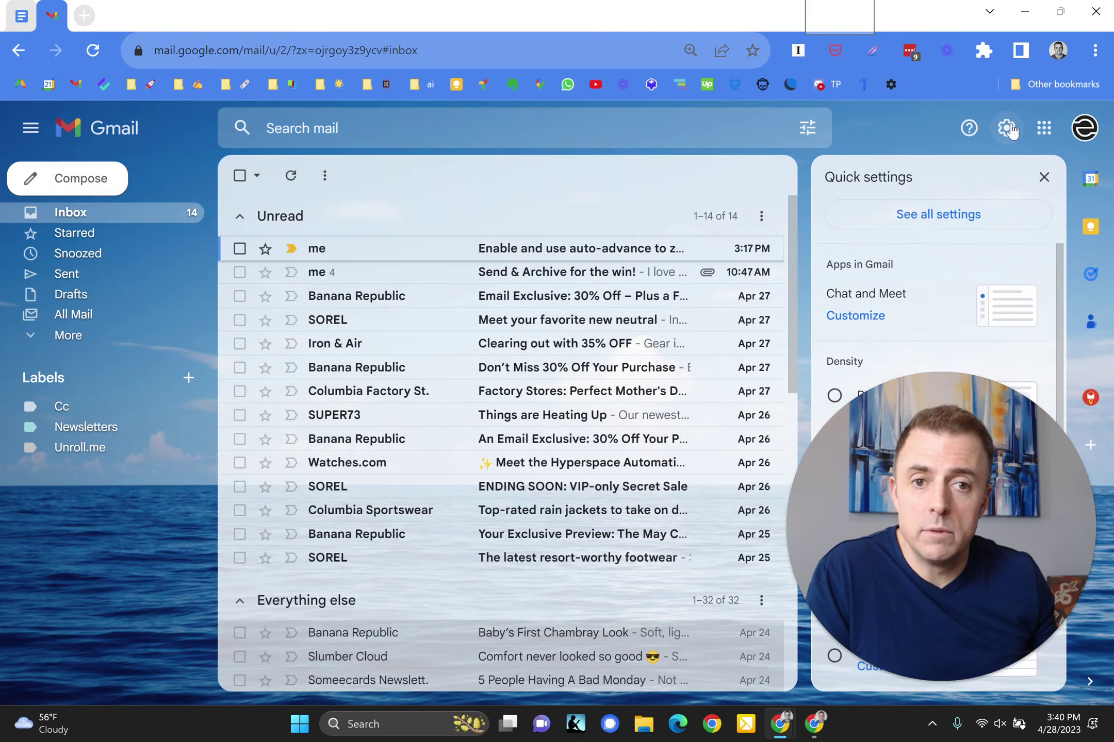
pyautogui.click(926, 224)
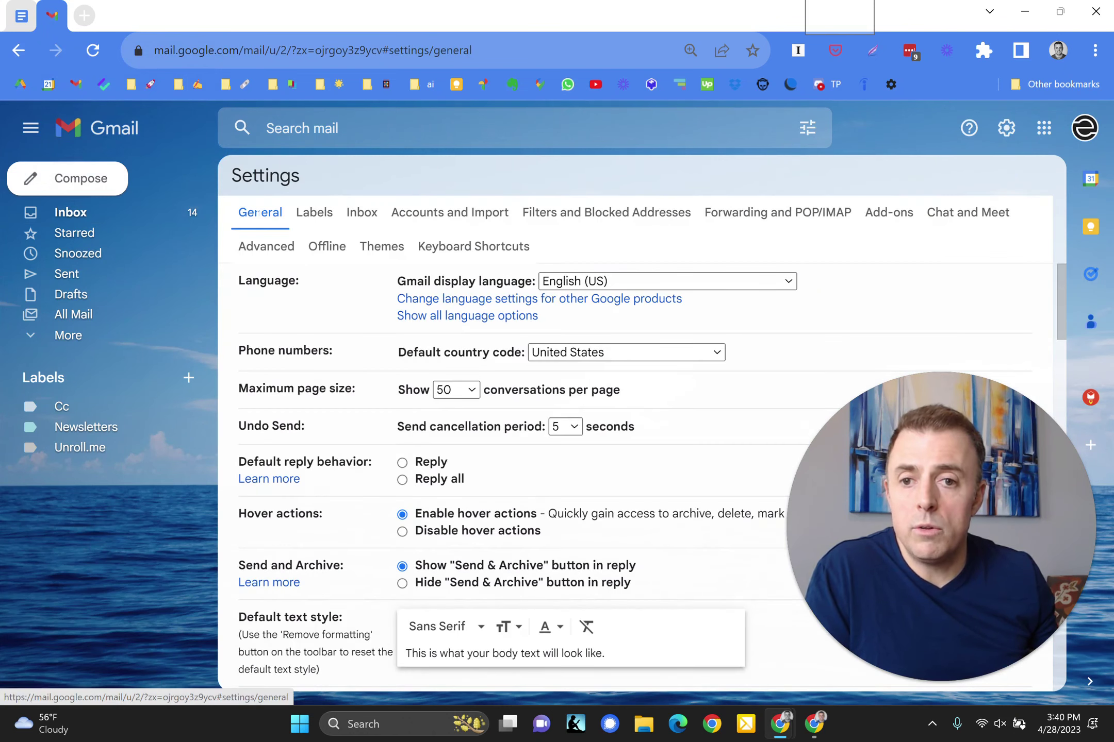
pyautogui.scroll(-3, 652, 454)
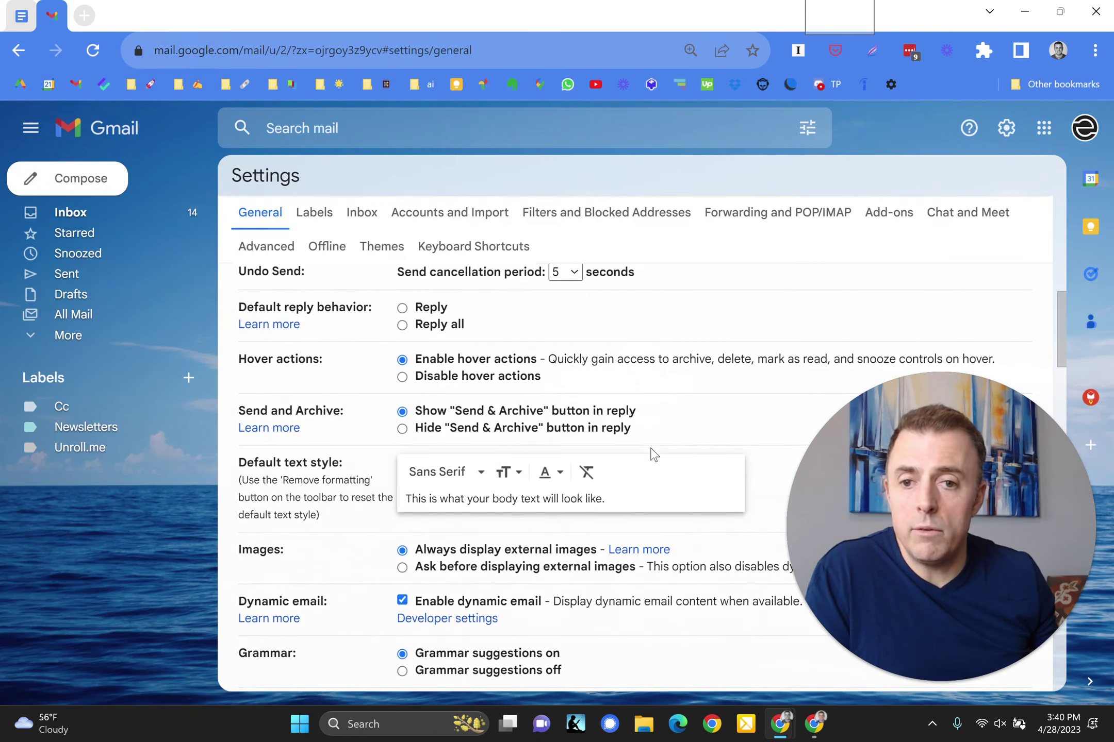
pyautogui.scroll(-6, 652, 455)
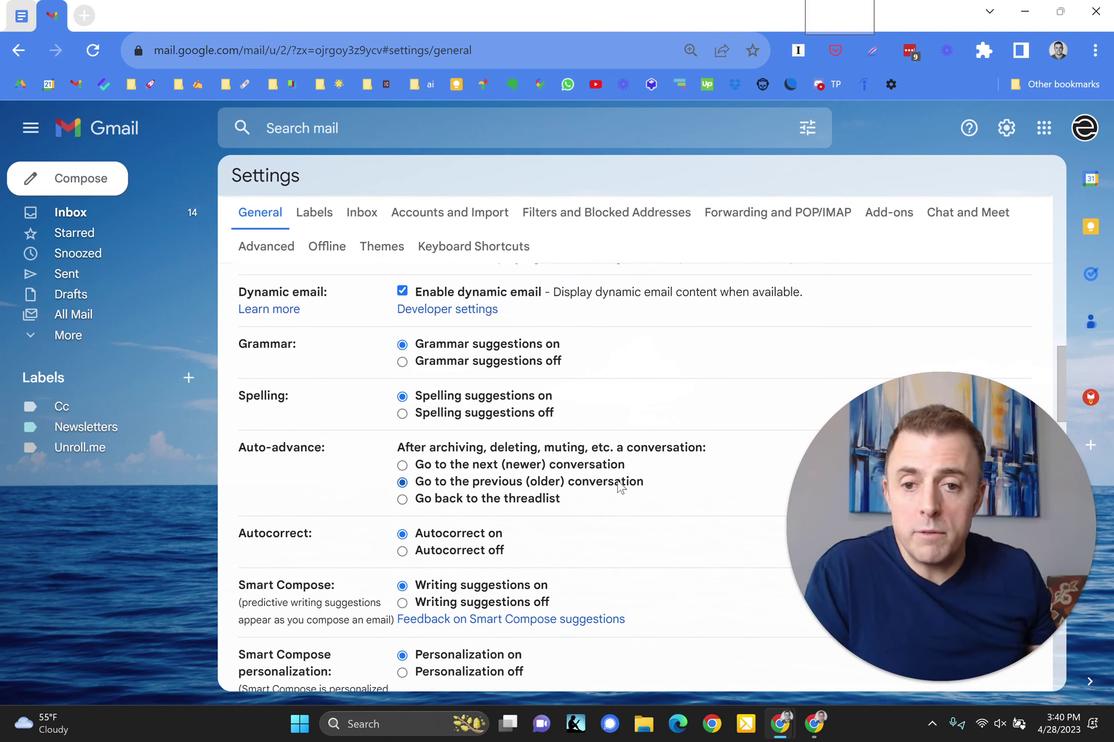
pyautogui.click(403, 466)
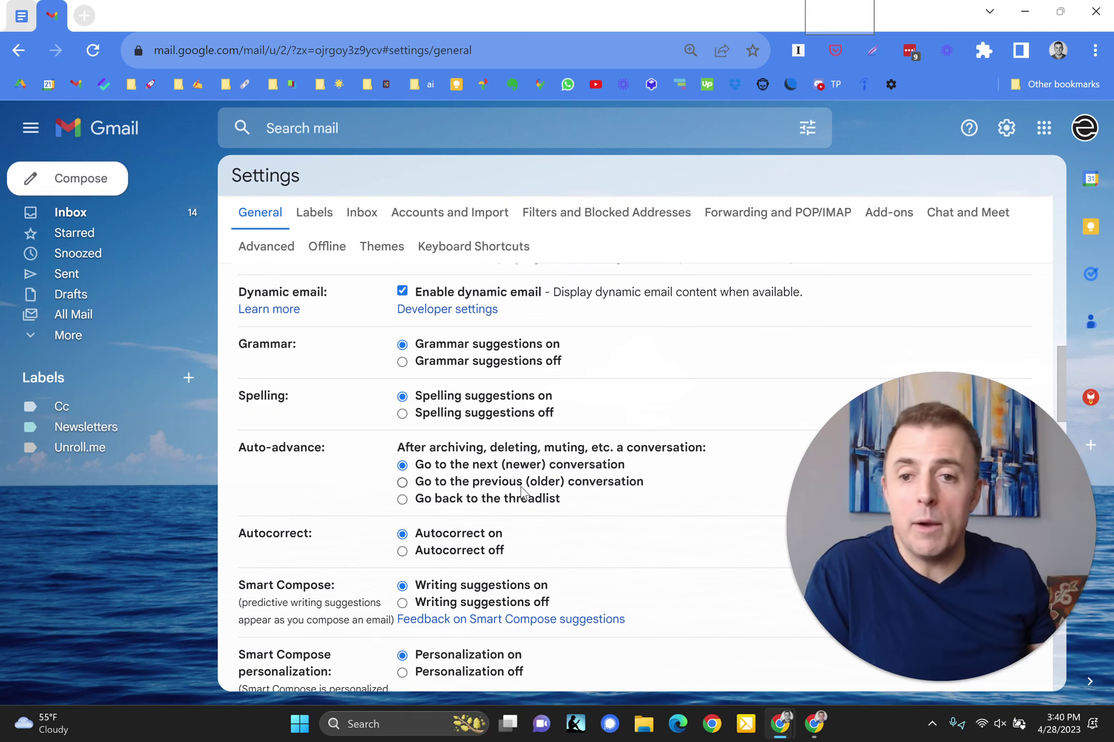
pyautogui.click(403, 482)
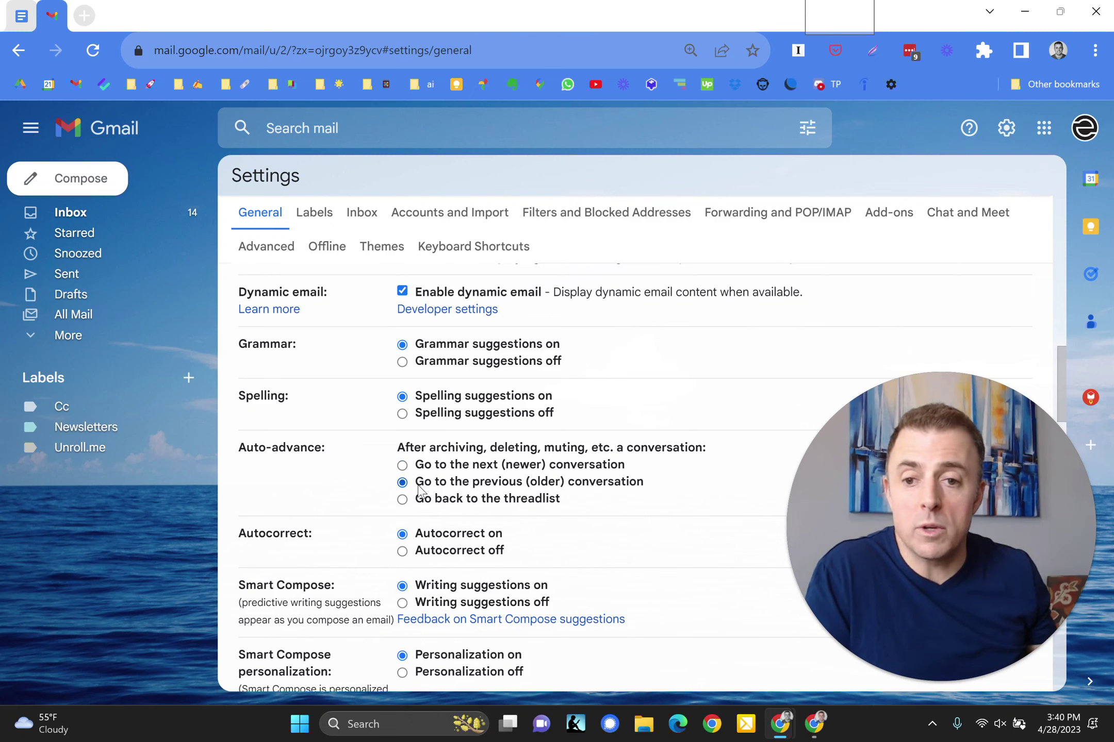
pyautogui.scroll(-15, 552, 497)
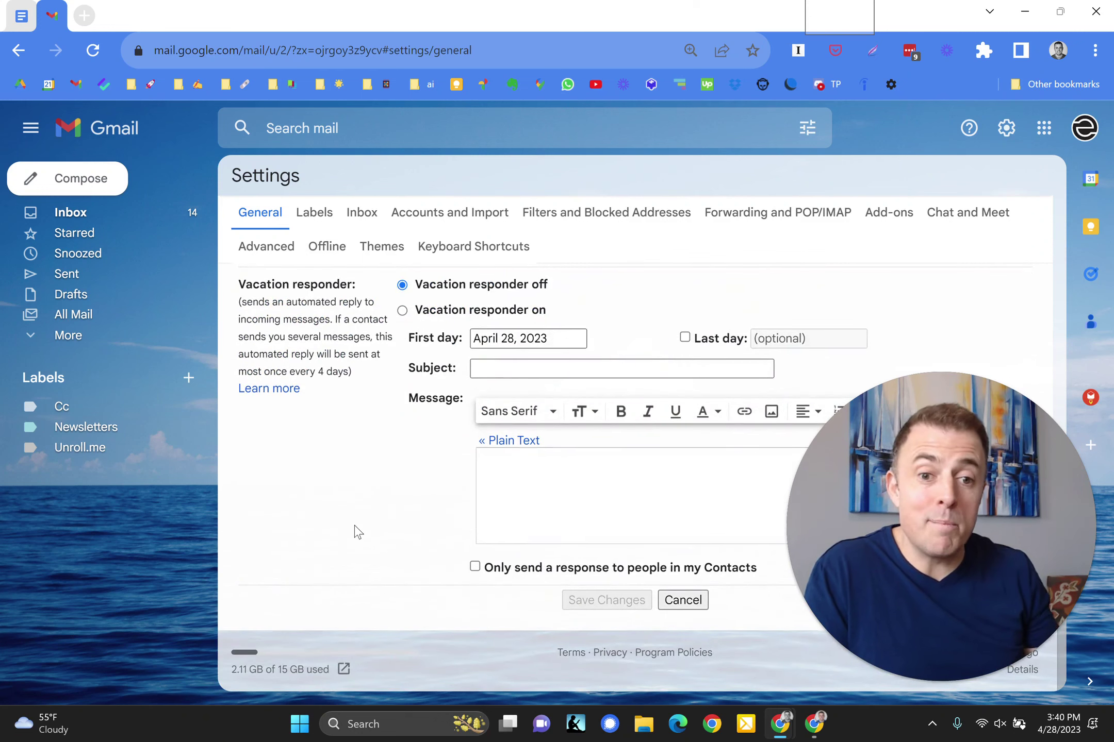
pyautogui.click(87, 217)
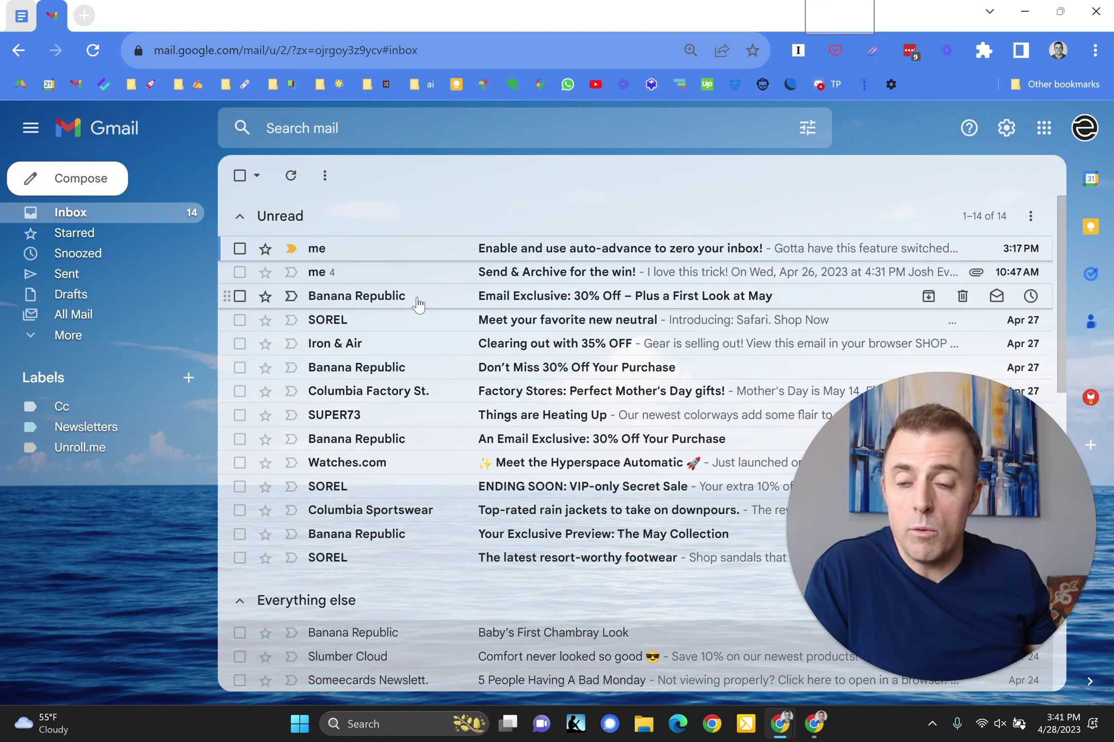
# Reply 'thank you' to the 'Enable and use auto-advance' email using Send + archive.
pyautogui.click(434, 256)
pyautogui.click(310, 368)
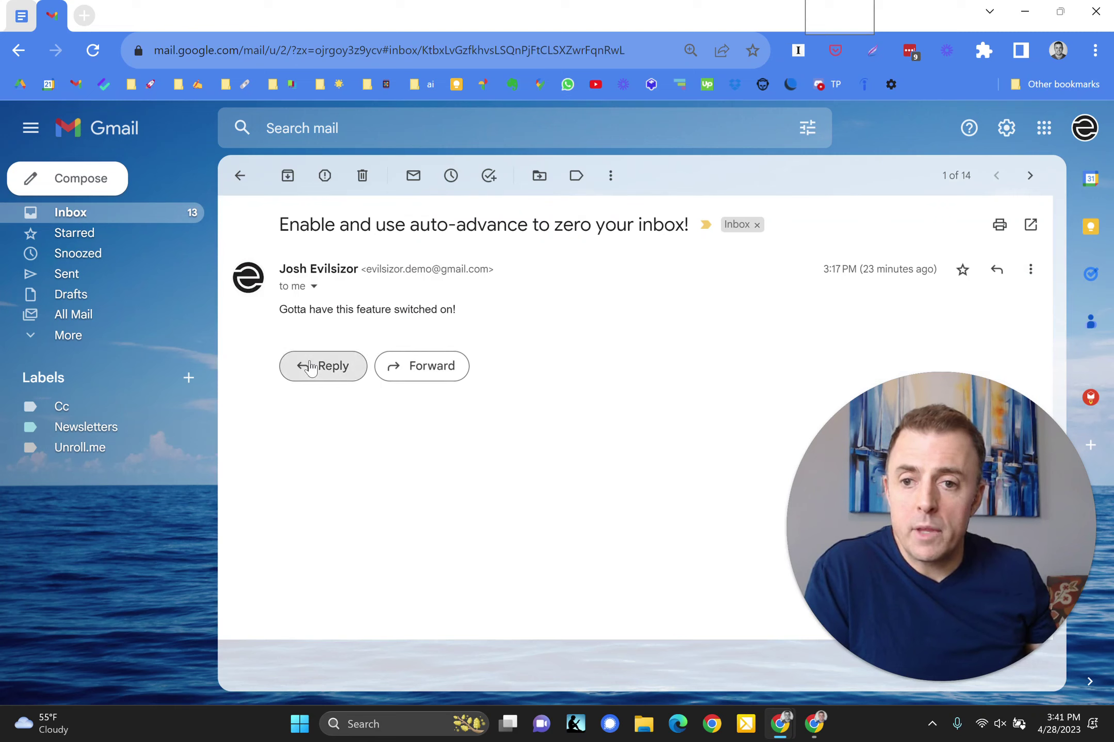
pyautogui.write('thank you')
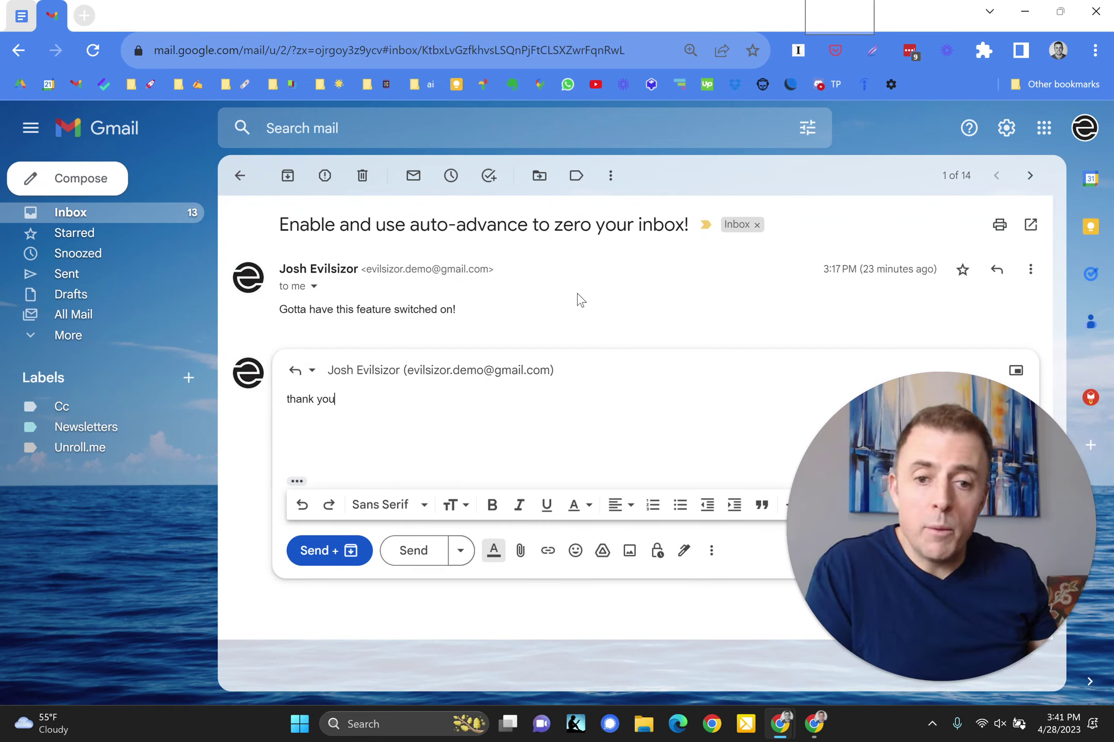
pyautogui.click(323, 551)
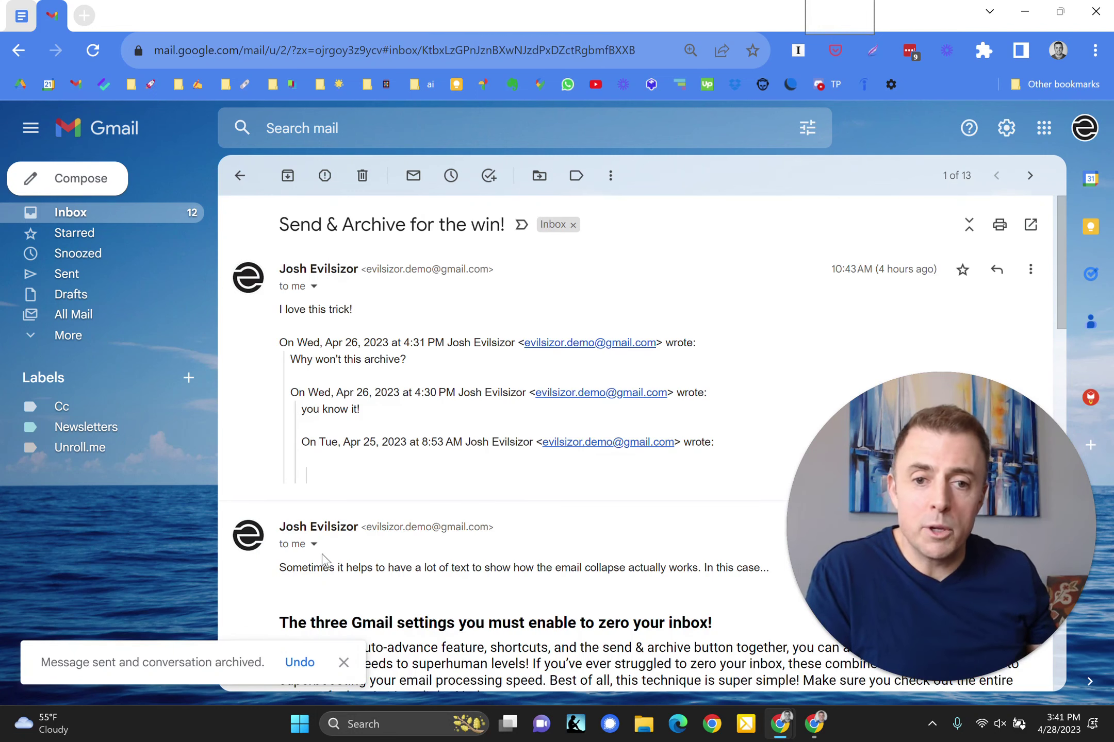
# Archive three conversations in a row with E, including Banana Republic and Sorel, then return to the inbox.
pyautogui.press('e')
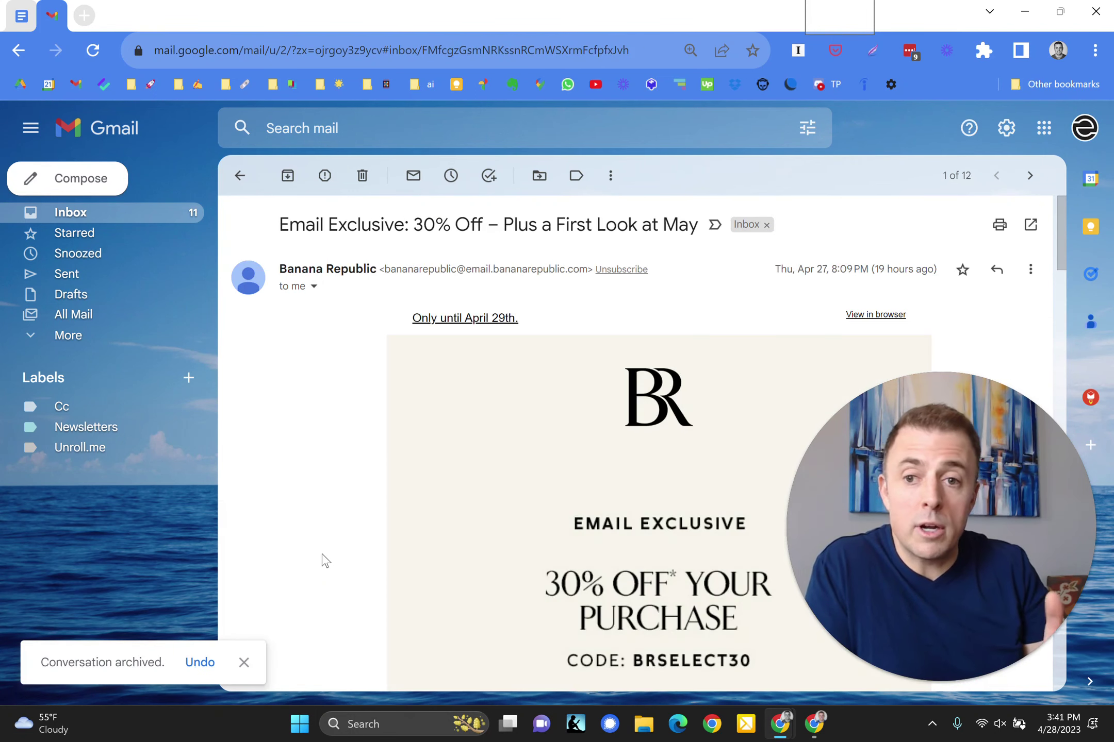
pyautogui.press('e')
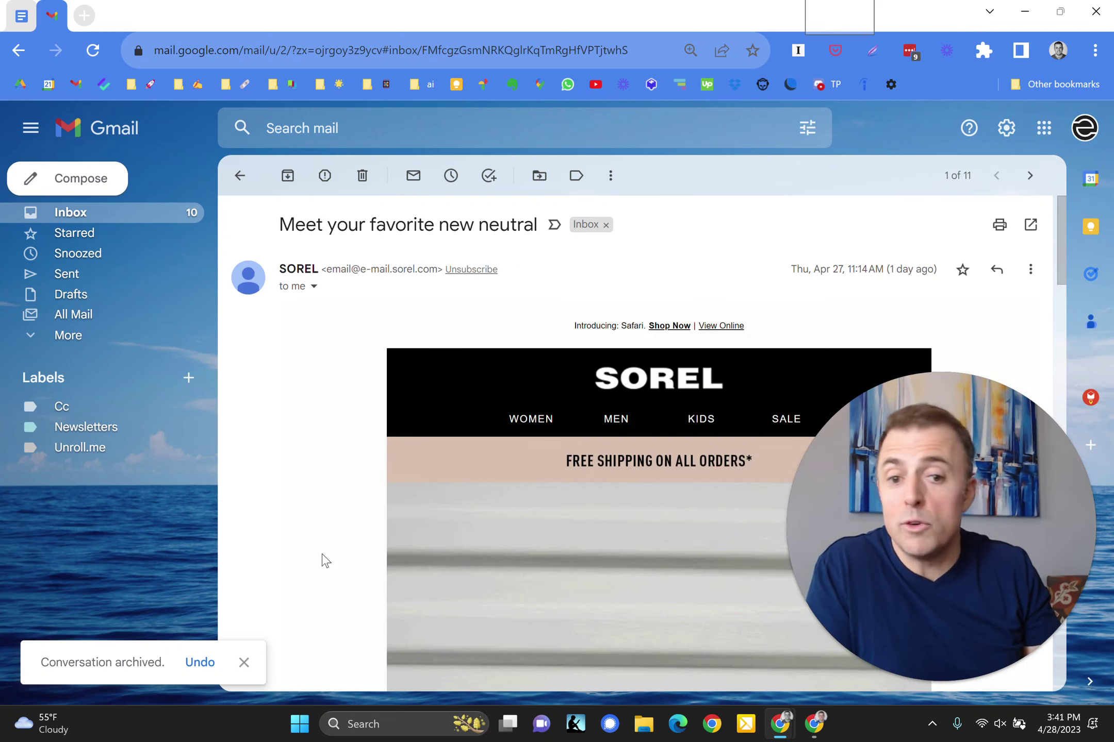
pyautogui.press('e')
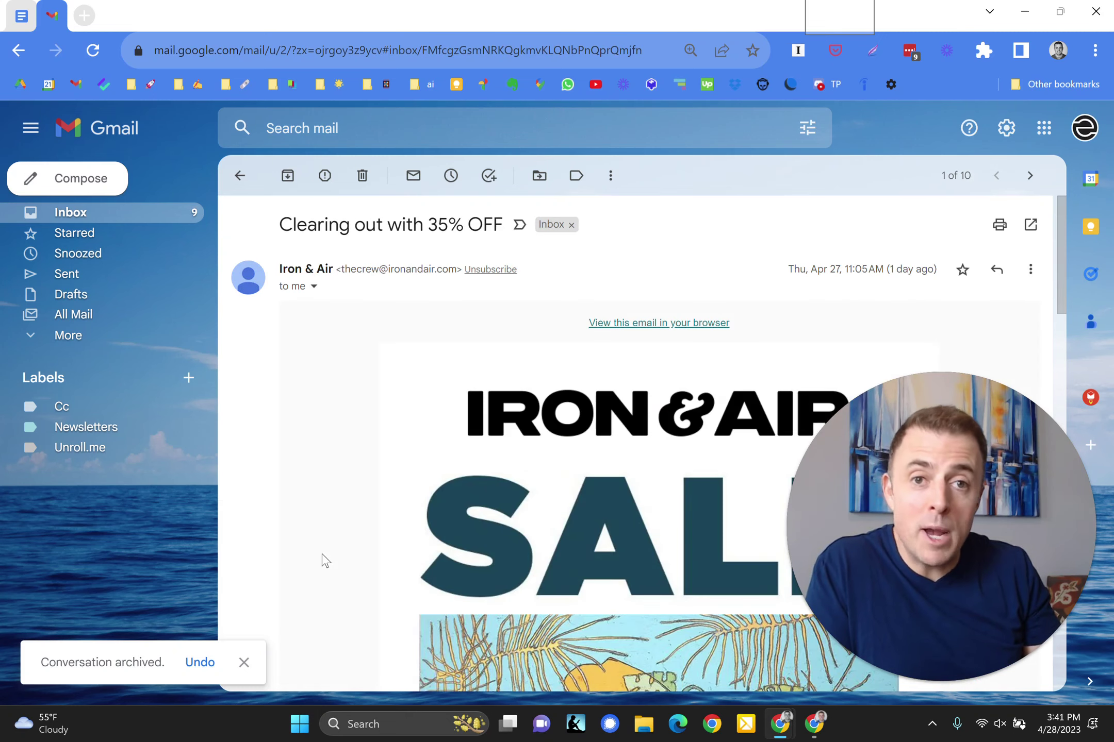
pyautogui.press('u')
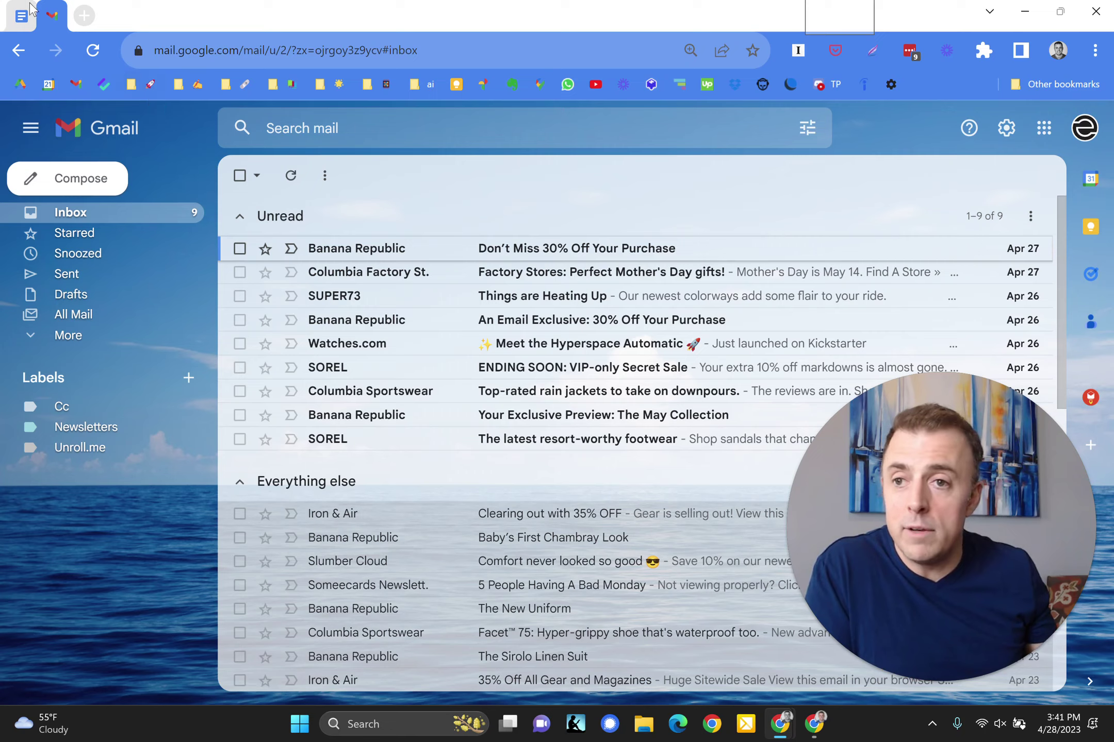
# Restore the 'Again, if you process your inbox normally,' bullets through 'That's it!' and the 'Pro Tip:' line.
pyautogui.click(21, 16)
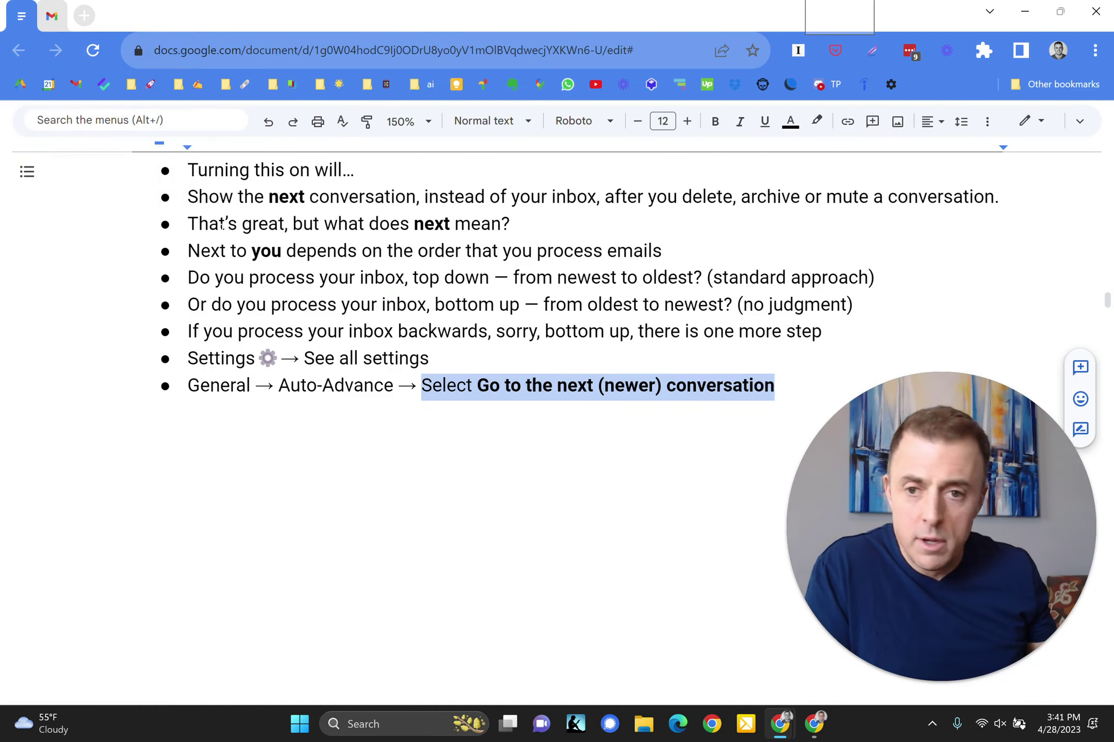
pyautogui.click(335, 386)
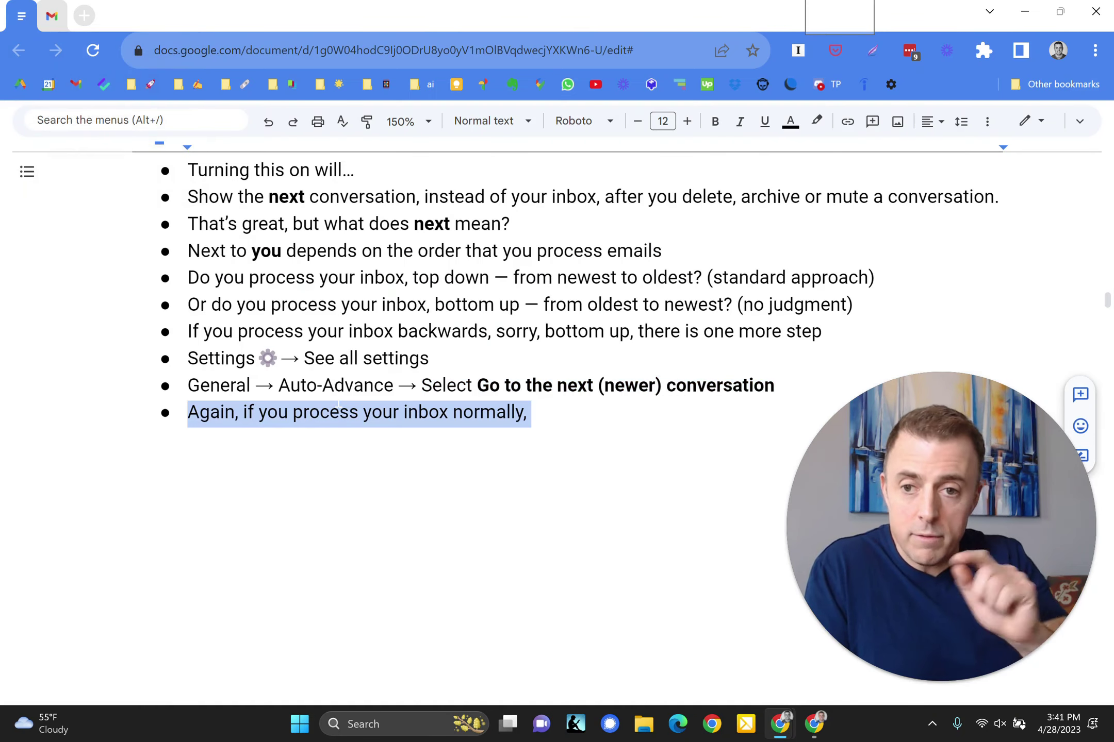
pyautogui.hotkey('ctrl', 'y')
pyautogui.hotkey('ctrl', 'y')
pyautogui.hotkey('ctrl', 'y')
pyautogui.hotkey('ctrl', 'y')
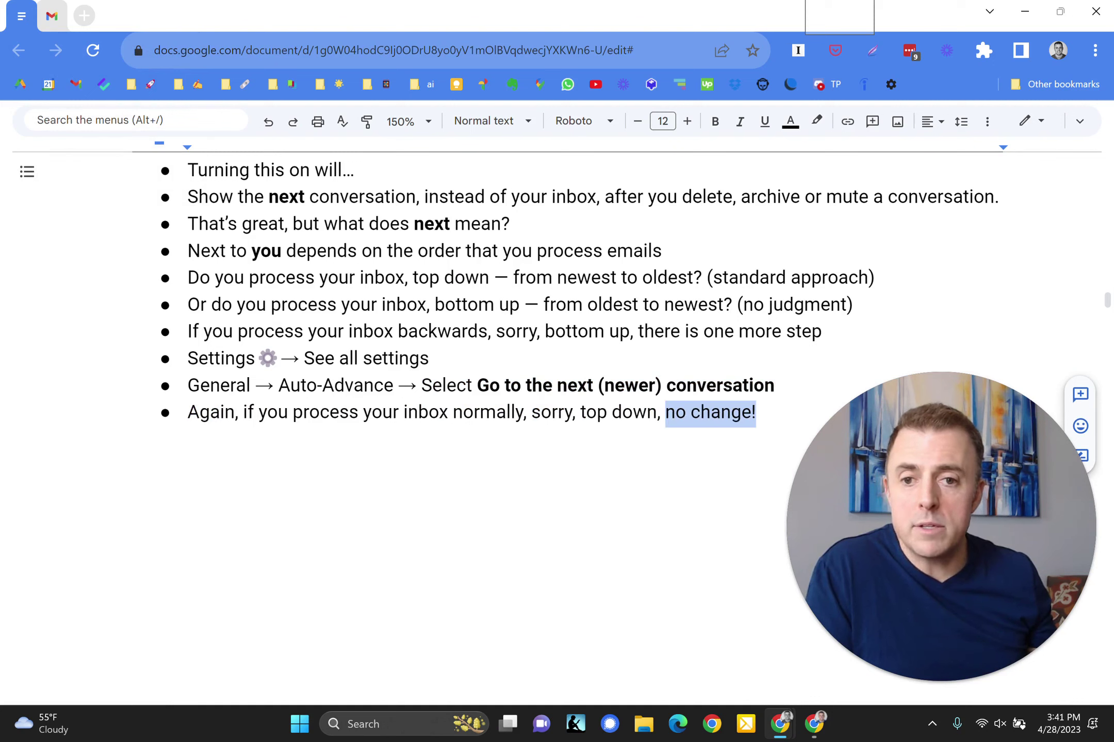
pyautogui.hotkey('ctrl', 'y')
pyautogui.hotkey('ctrl', 'y')
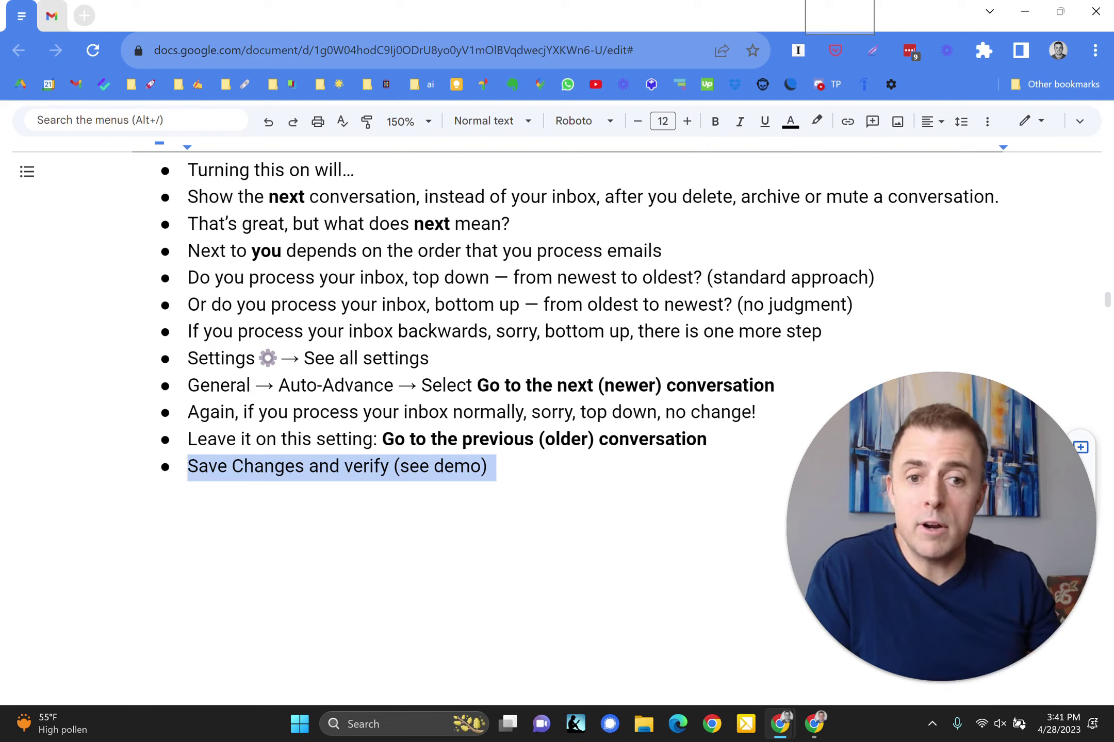
pyautogui.press('Down')
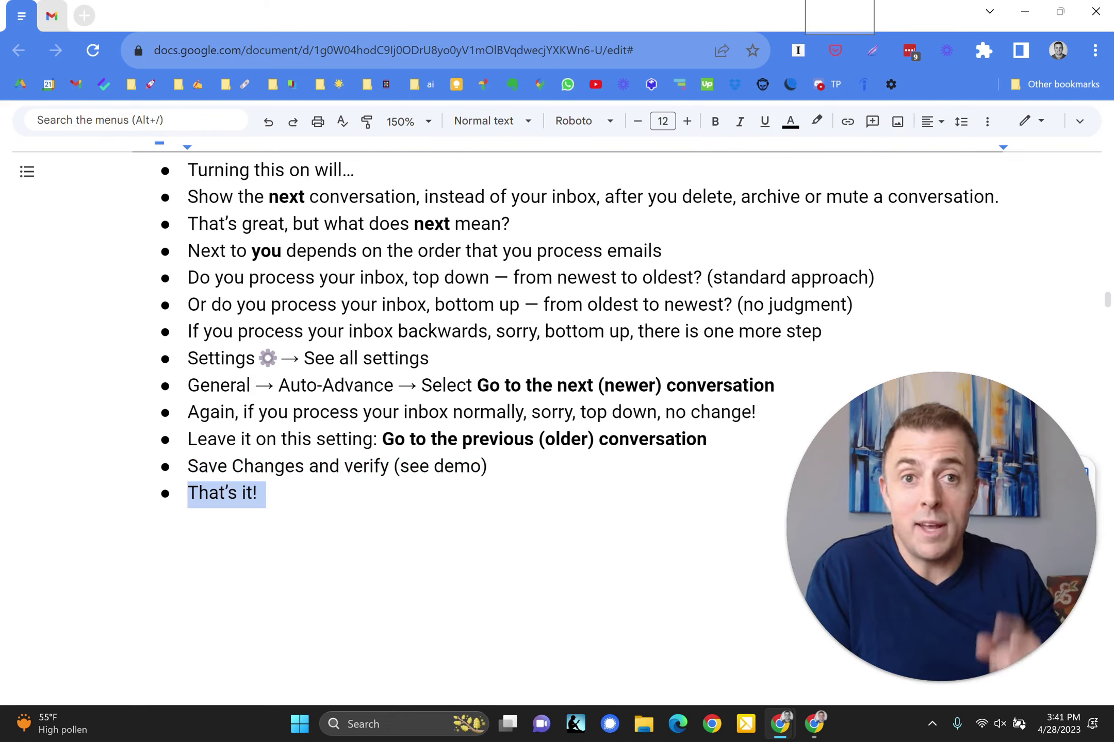
pyautogui.press('Down')
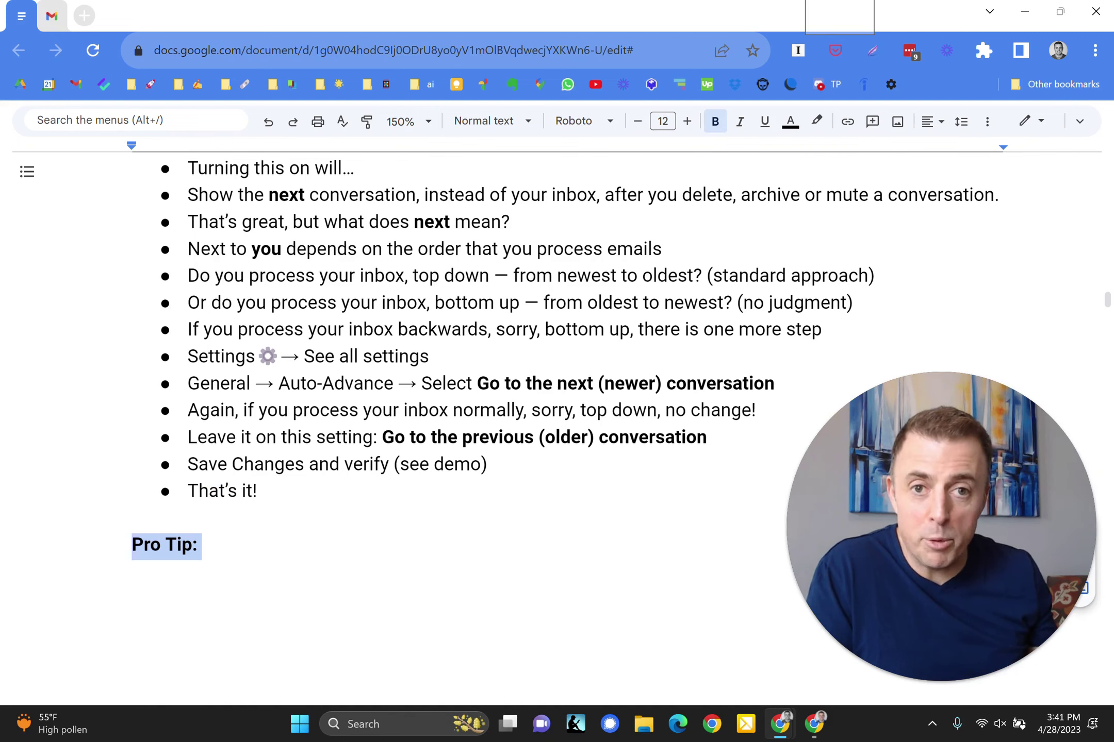
# Restore the Pro Tip bullets: 'Use Auto-Advance like a superhuman', Auto-Advance + Send & Archive + Shortcuts, and video #58.
pyautogui.scroll(-5, 613, 310)
pyautogui.press('Down')
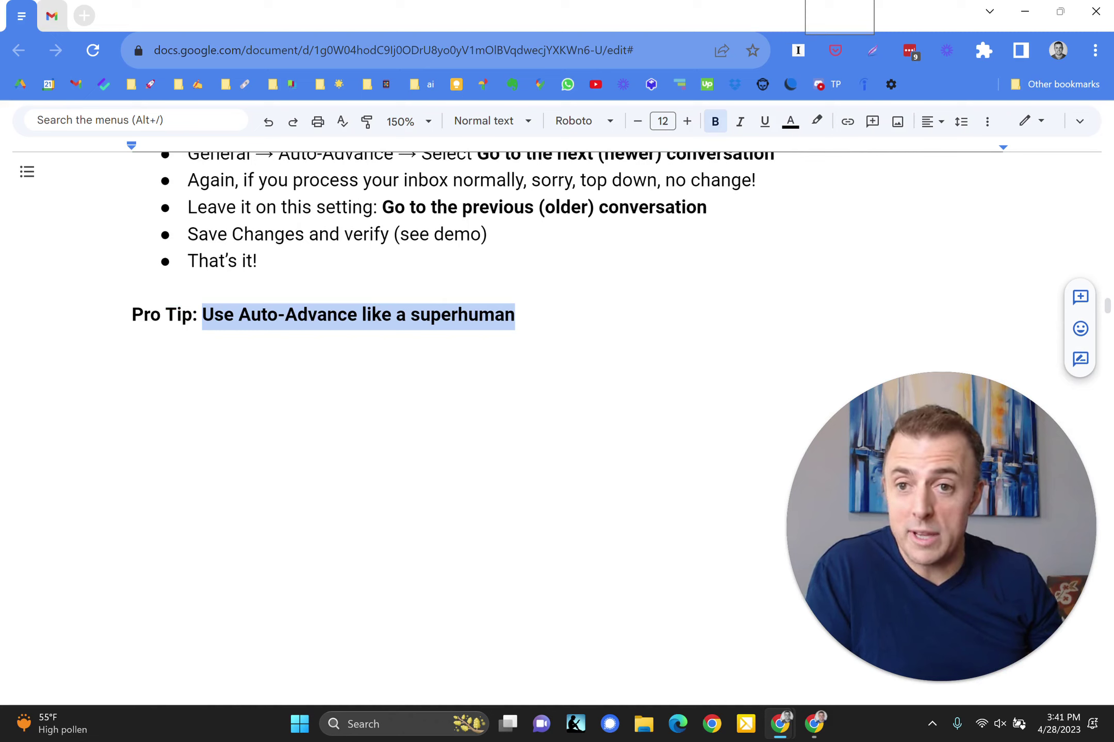
pyautogui.press('Down')
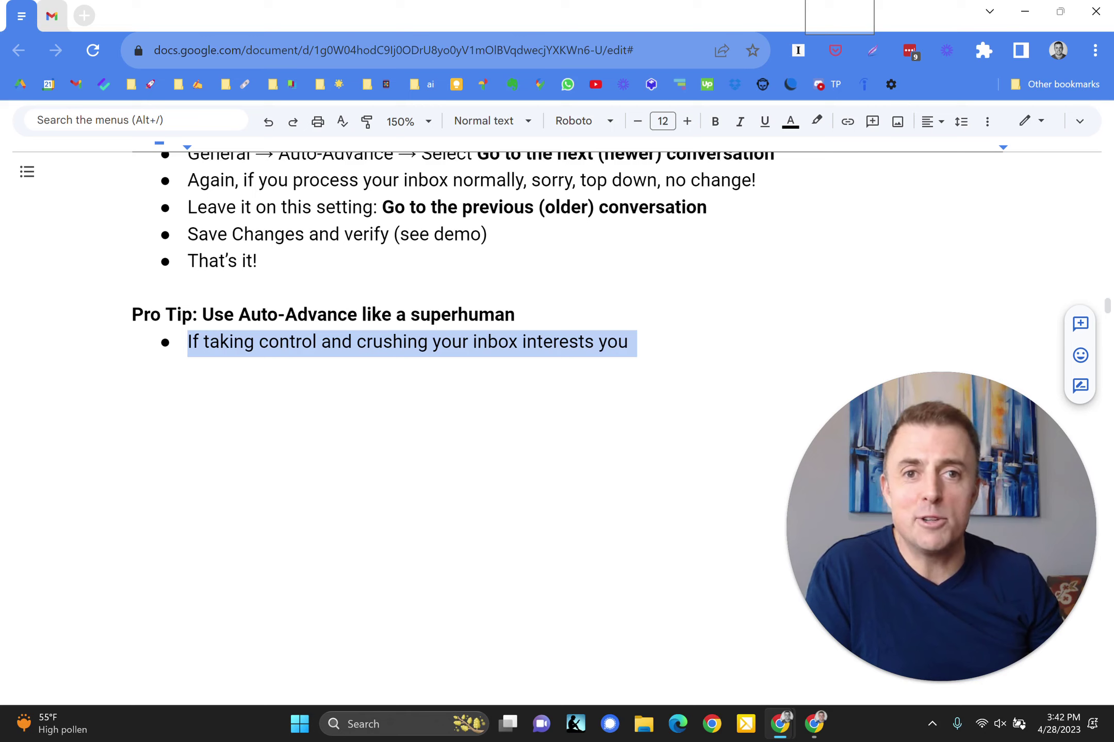
pyautogui.press('Down')
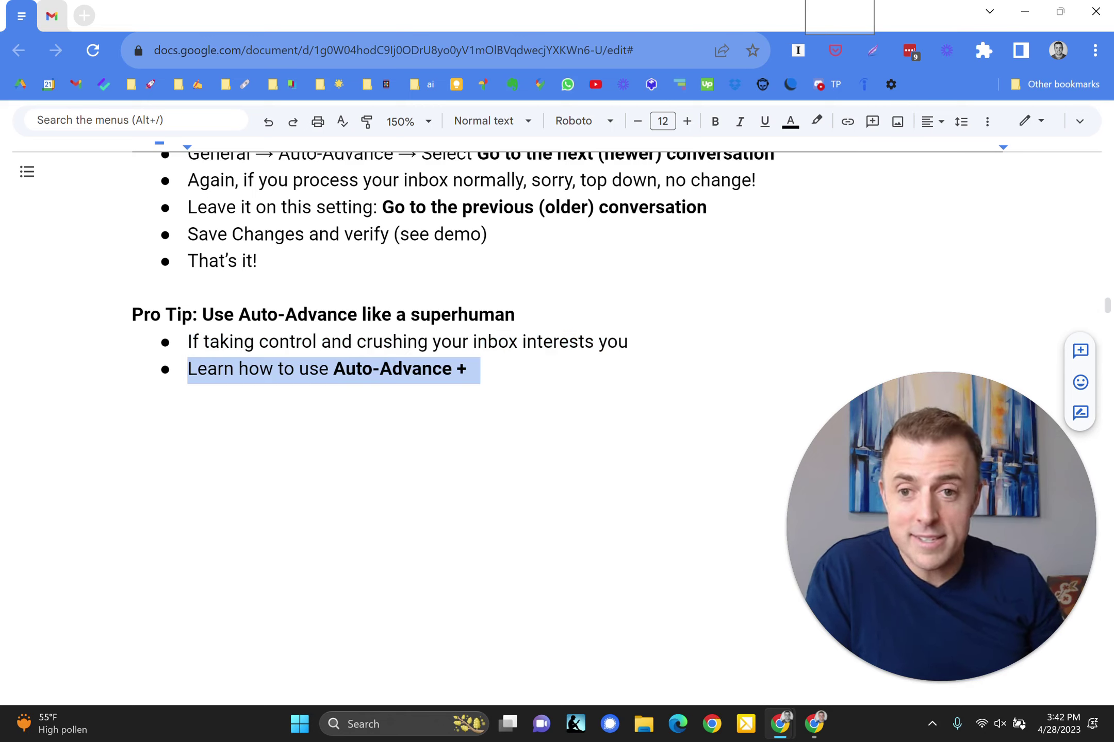
pyautogui.press('Down')
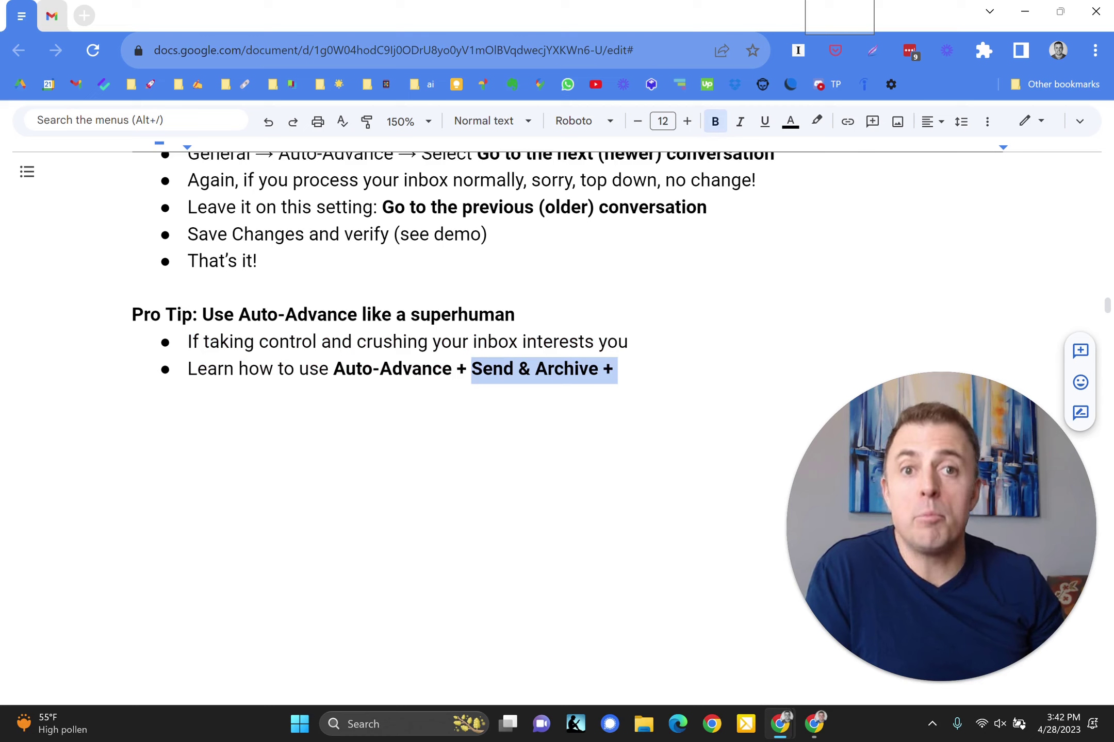
pyautogui.press('Down')
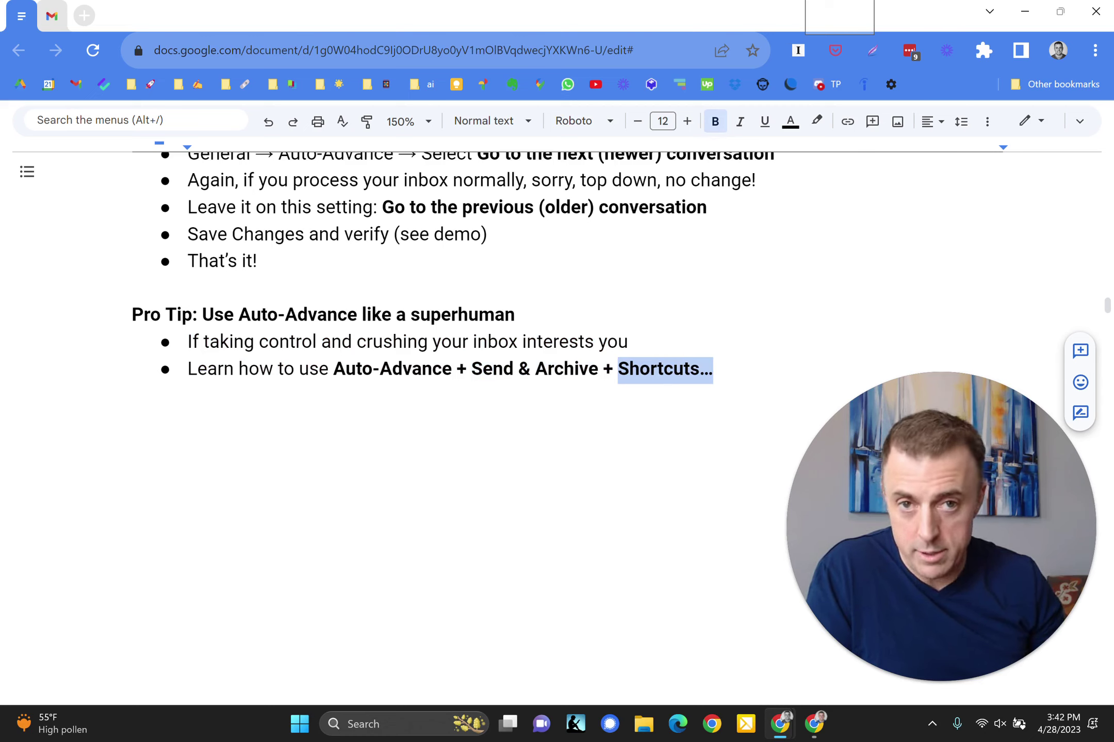
pyautogui.press('Down')
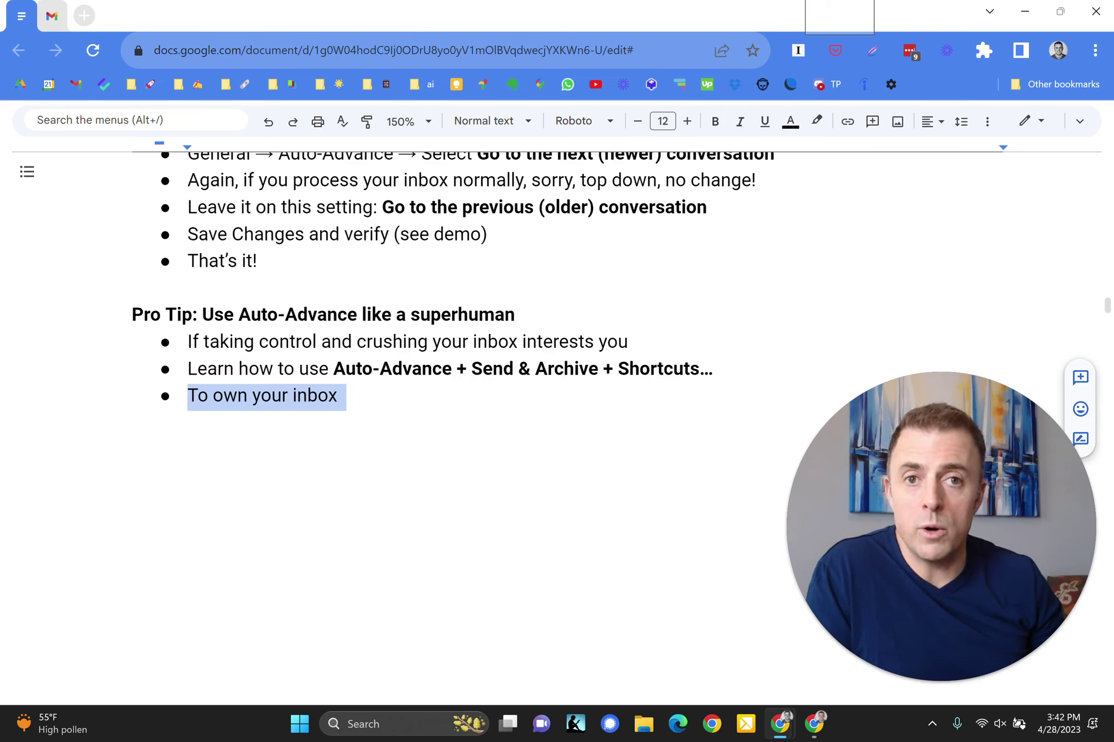
pyautogui.press('Down')
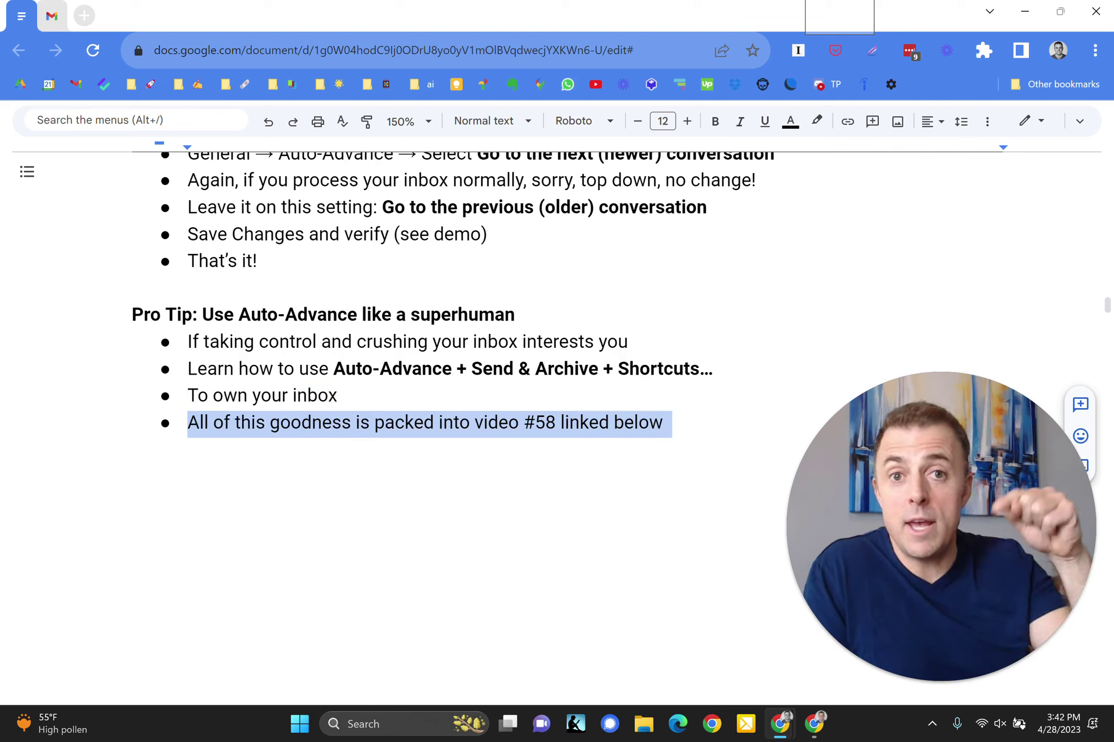
# Restore the 'Want more?' heading with know-how and know-why bullets, then the 'Helpful?' heading.
pyautogui.press('Down')
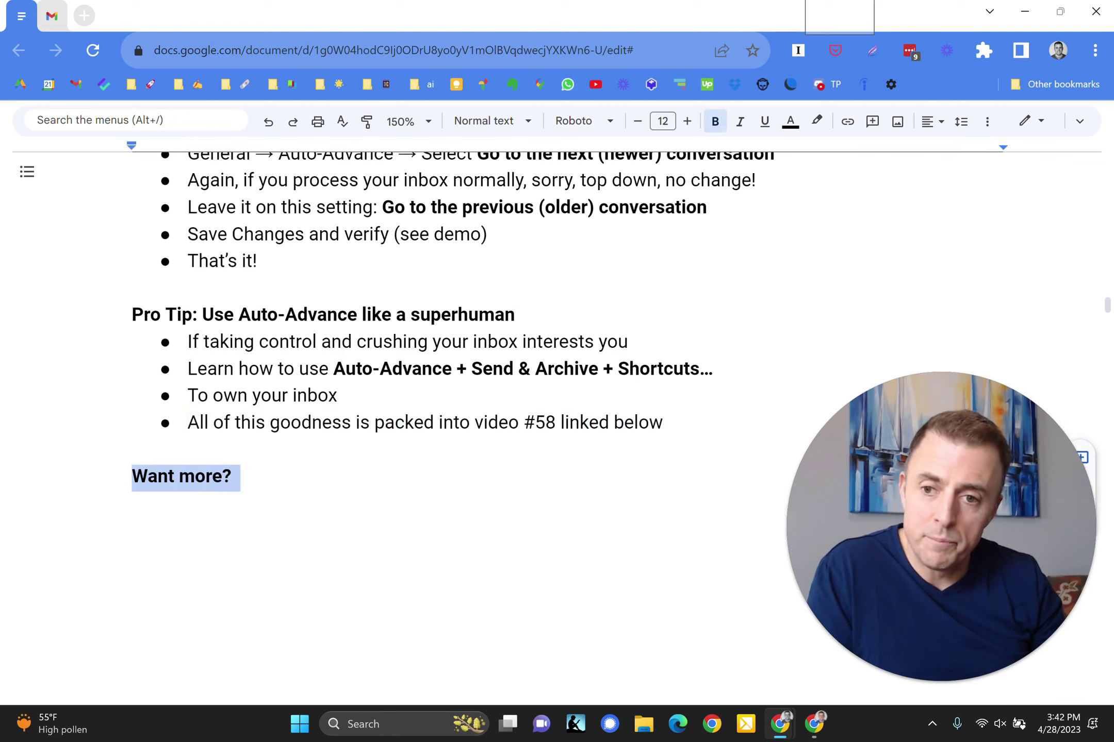
pyautogui.press('Down')
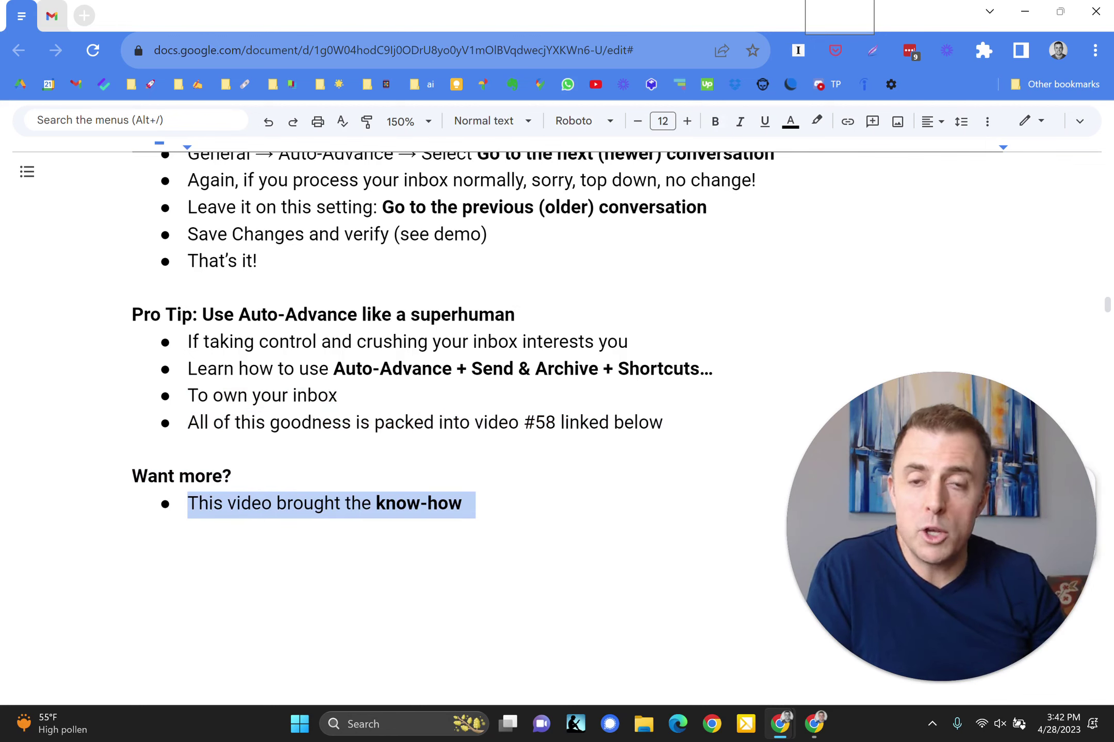
pyautogui.press('Down')
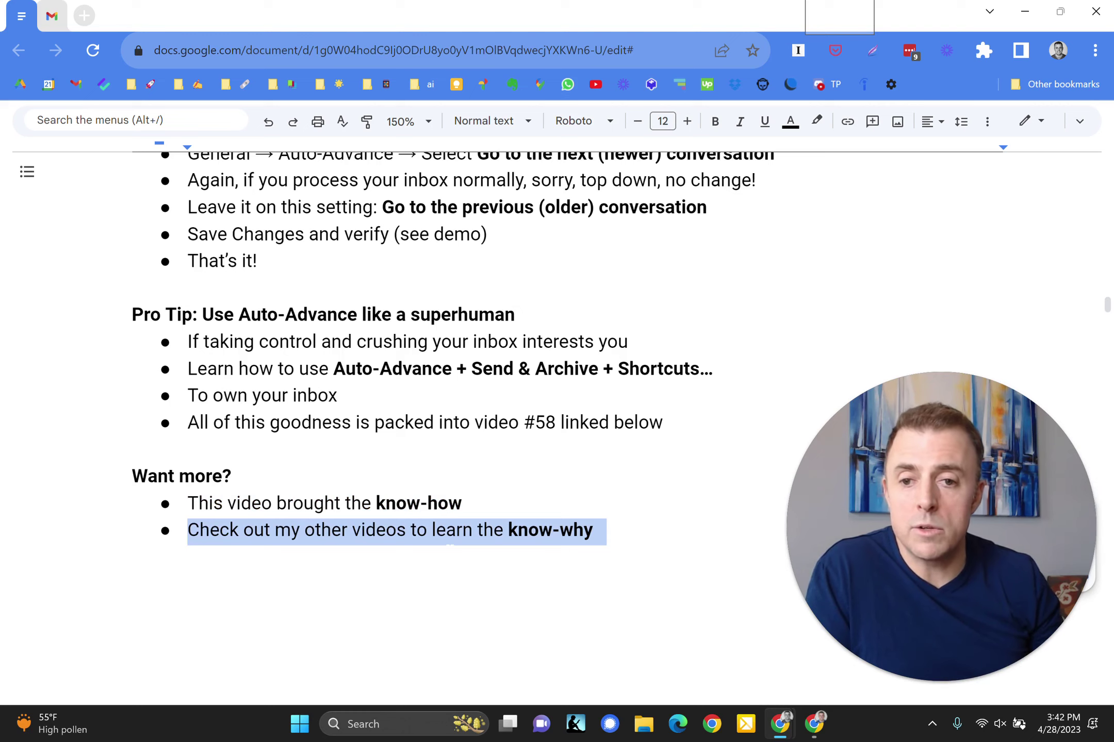
pyautogui.press('Down')
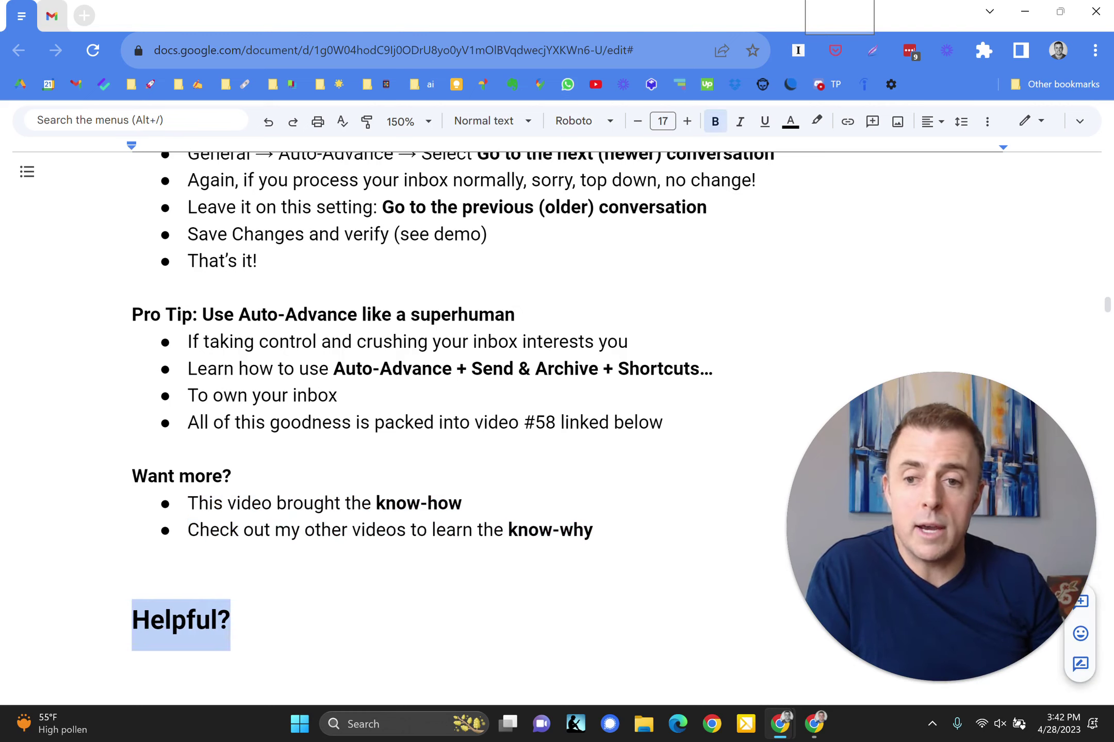
# Restore the Like, Subscribe and Share button images under 'Helpful?'.
pyautogui.scroll(-4, 412, 361)
pyautogui.scroll(-2, 413, 361)
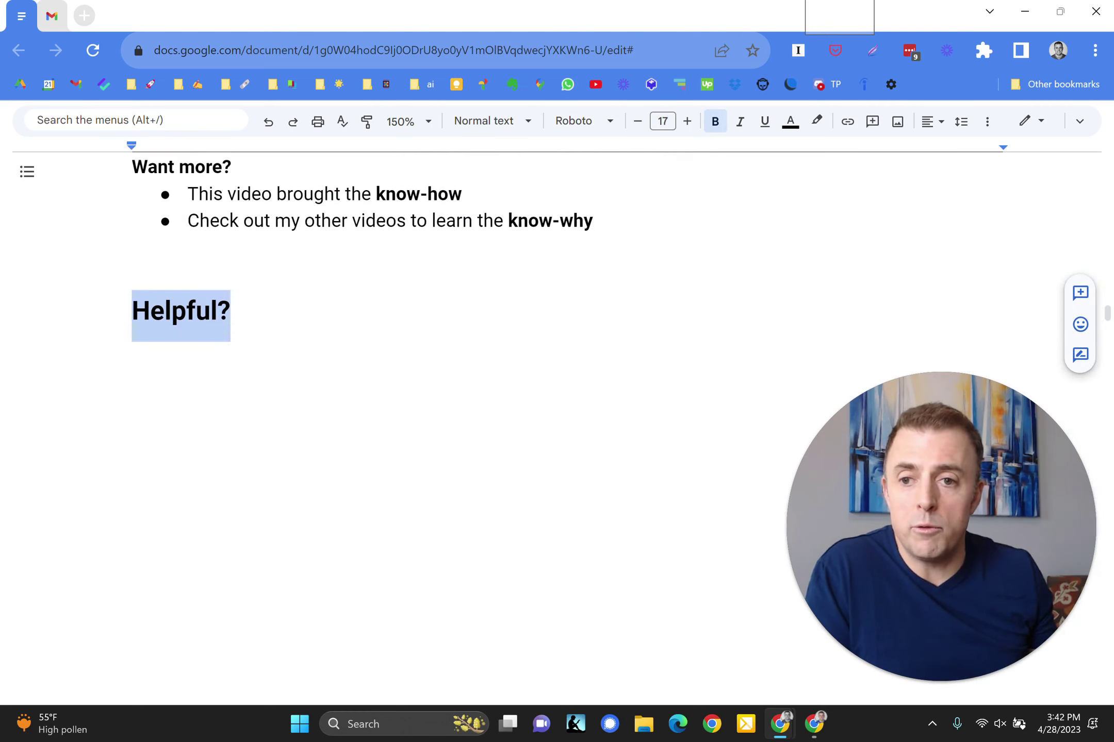
pyautogui.press('Down')
pyautogui.press('Down')
pyautogui.press('Right')
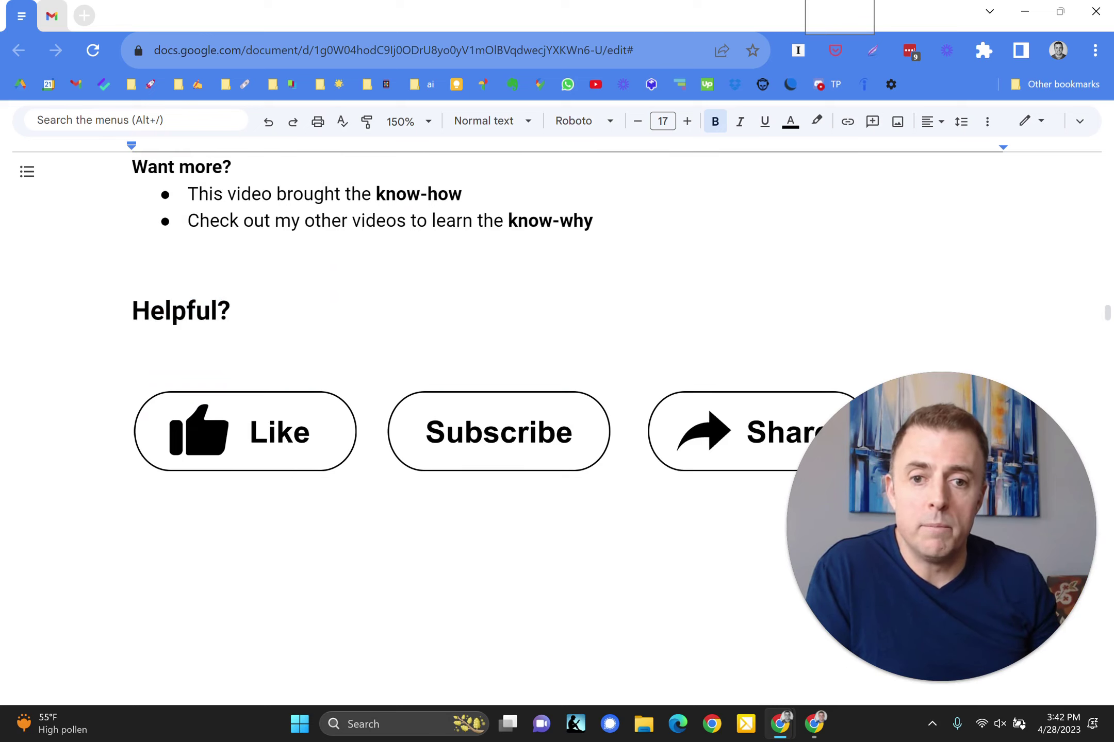
pyautogui.scroll(-3, 412, 361)
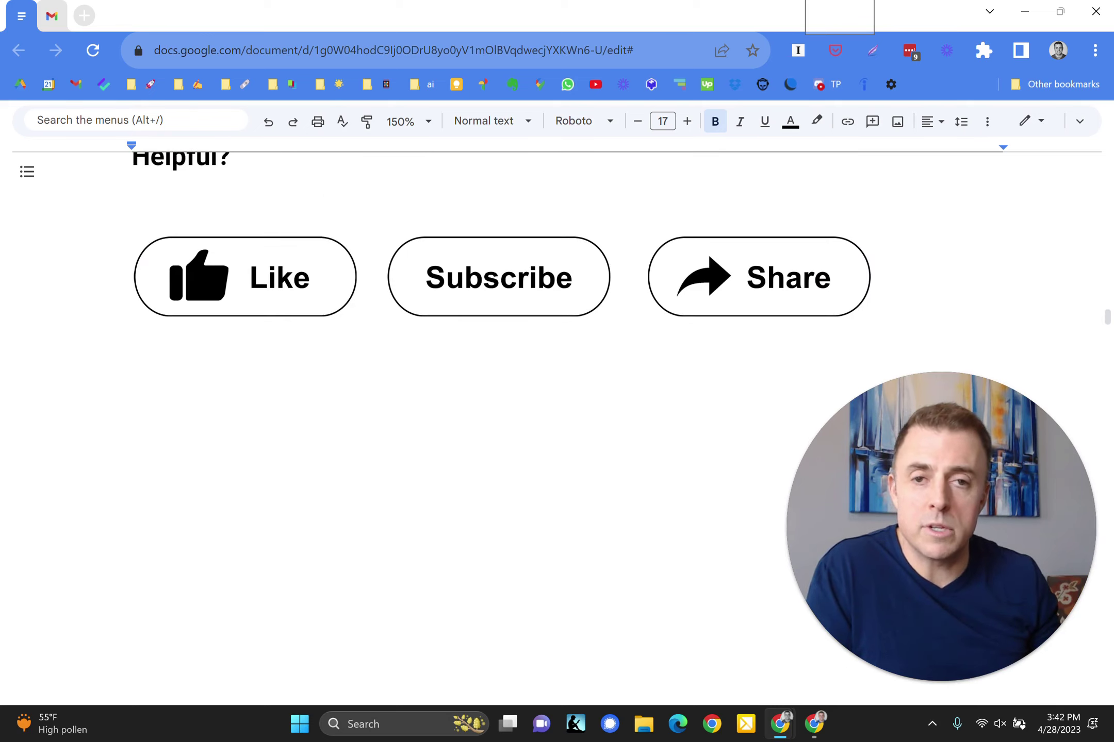
# Restore the 'Remember!' heading with the 'Me & this outline' and 'Leave questions!' lines.
pyautogui.write('Remember!')
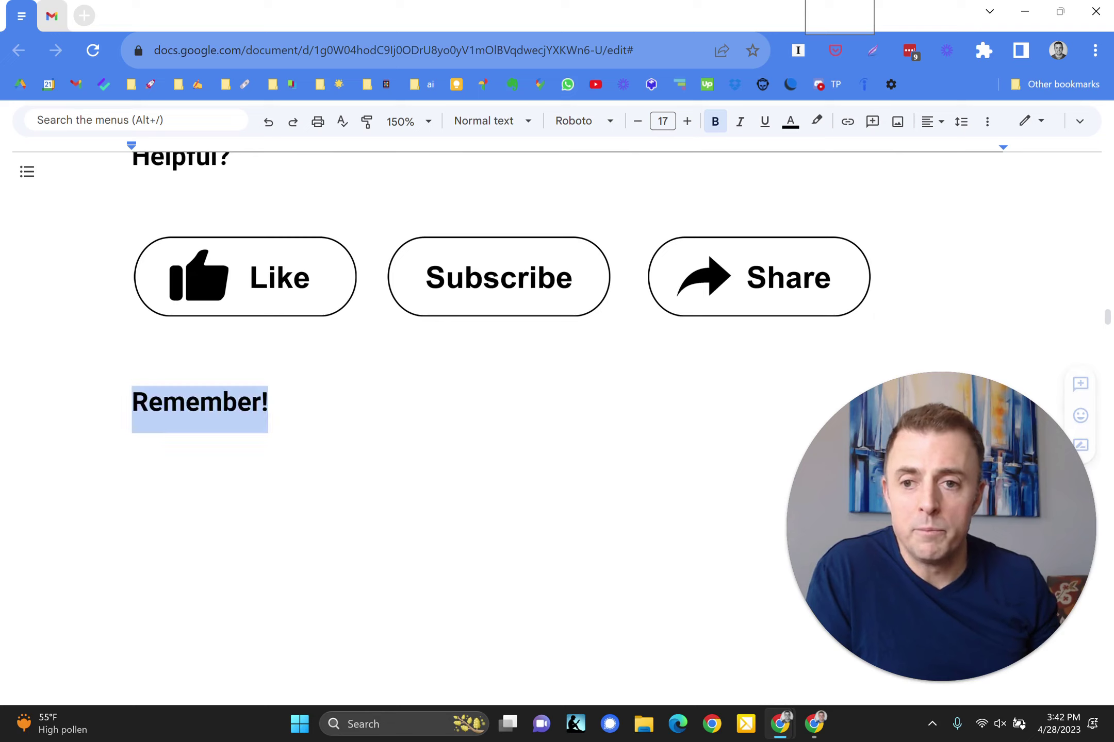
pyautogui.hotkey('ctrl', 'y')
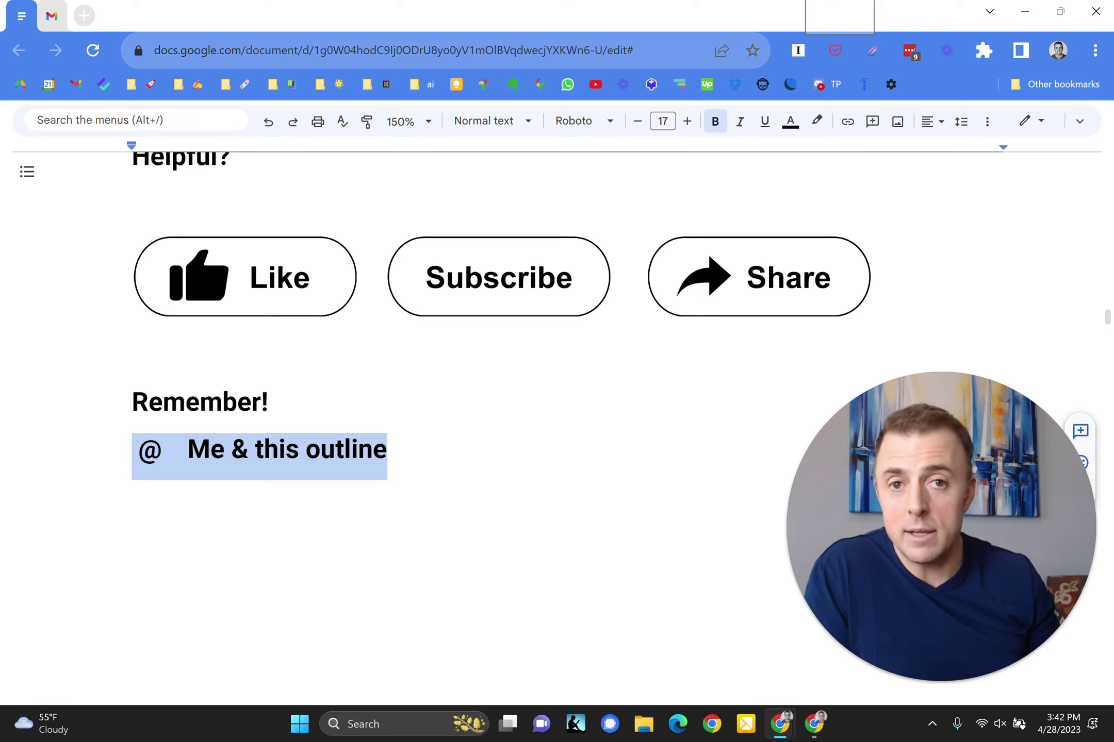
pyautogui.hotkey('ctrl', 'y')
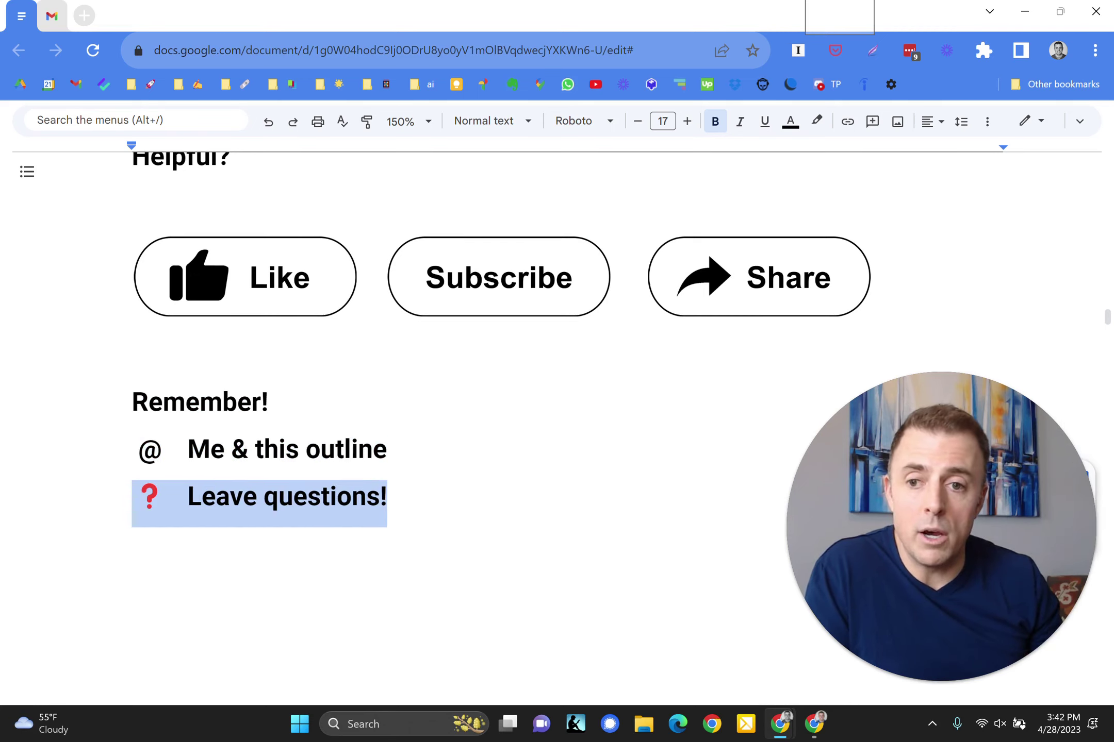